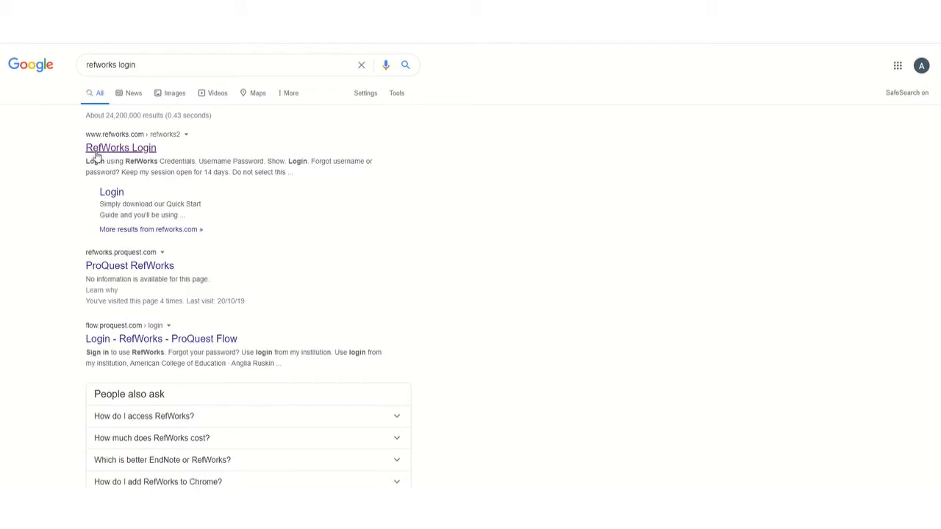
# - Open the RefWorks login page and sign in through other institution's credentials (Shibboleth), choosing University of Kent
pyautogui.click(96, 152)
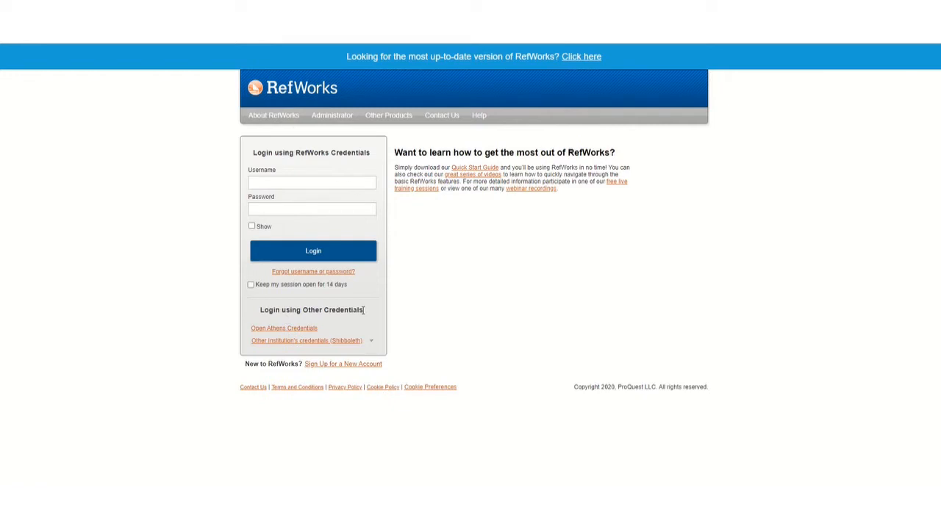
pyautogui.click(370, 341)
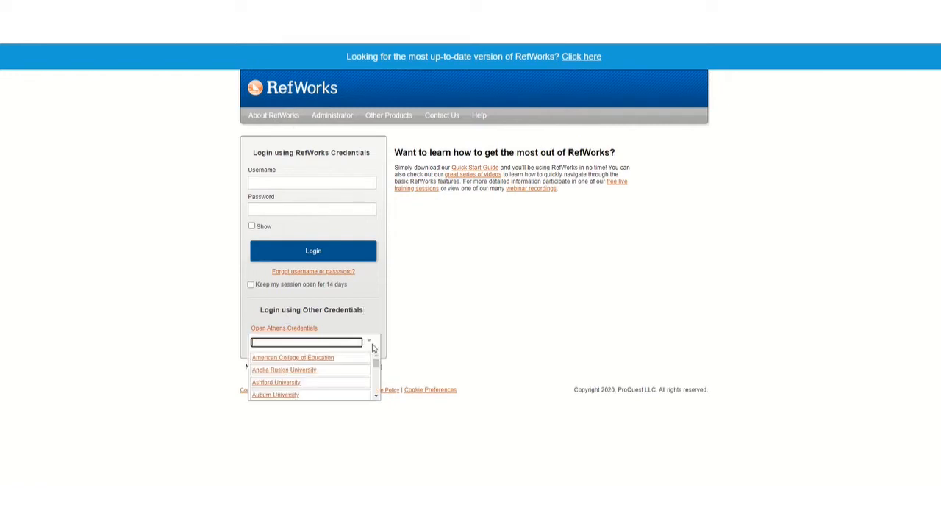
pyautogui.click(478, 316)
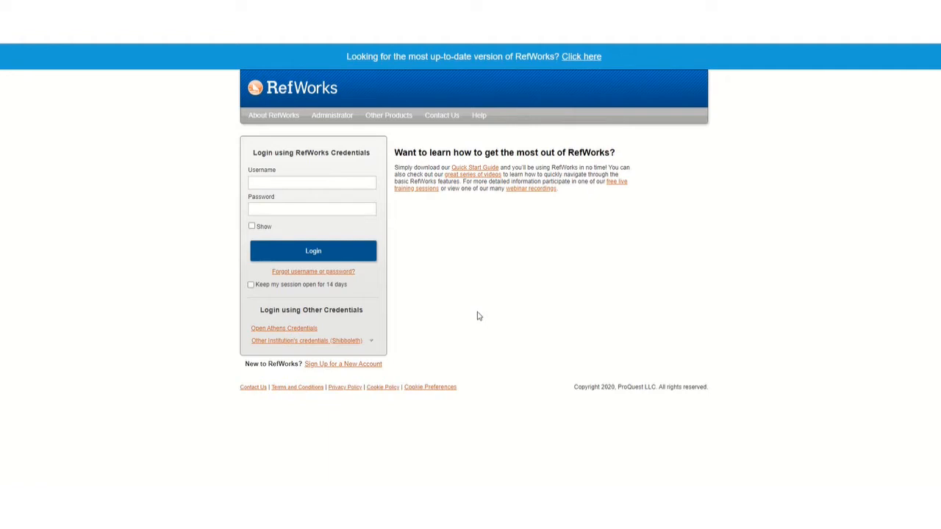
pyautogui.click(371, 341)
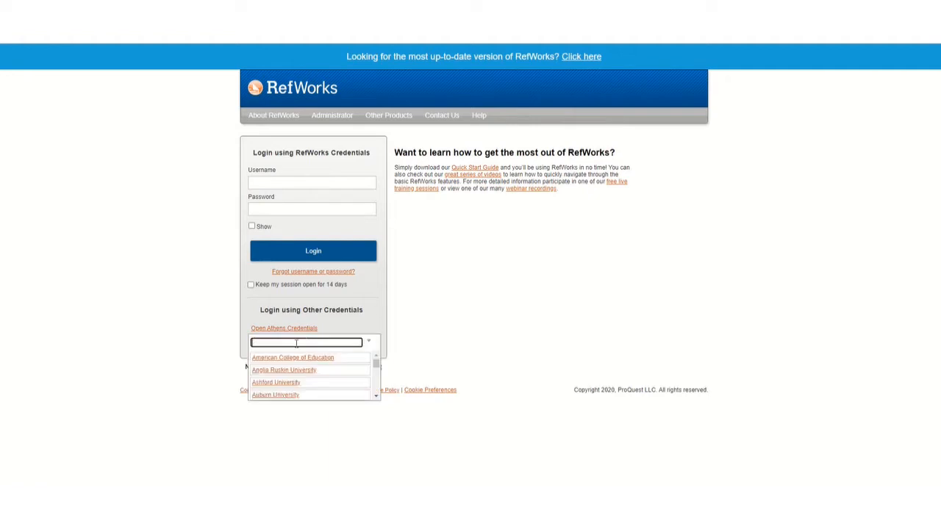
pyautogui.write('ke')
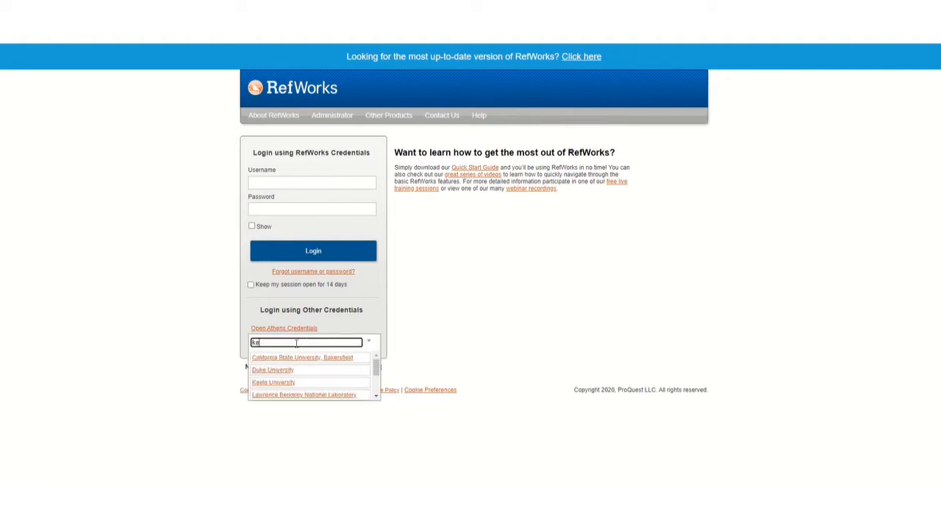
pyautogui.write('nt')
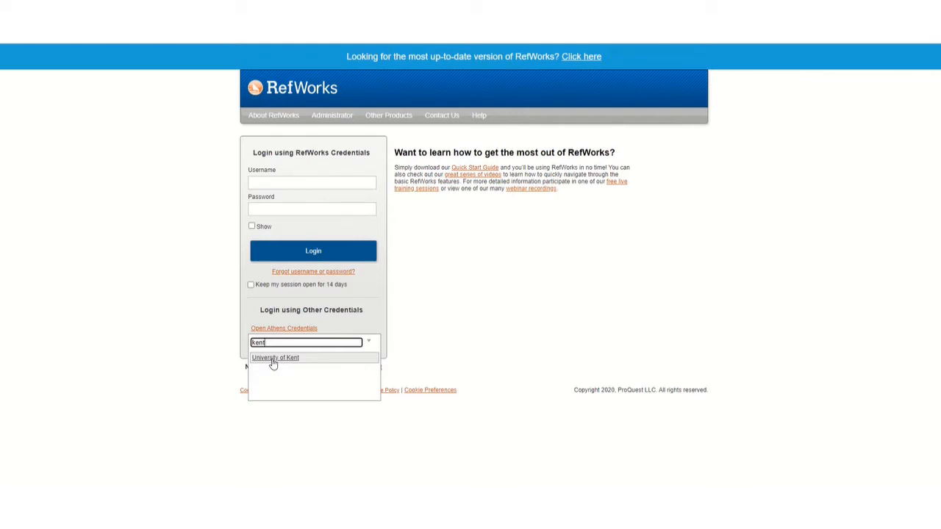
pyautogui.click(272, 358)
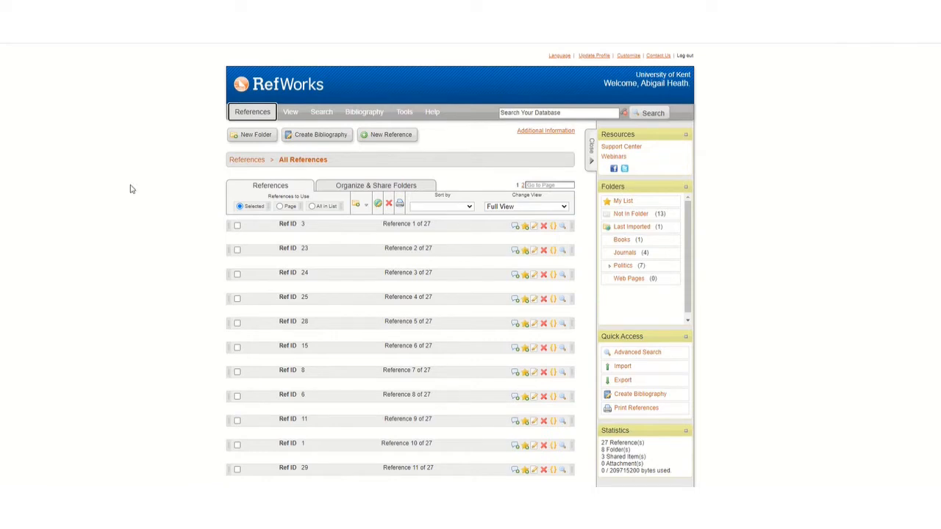
# - Open the Writing Tool Add-ons information and download Write-N-Cite 4.6 for 32 bit Word
pyautogui.click(407, 113)
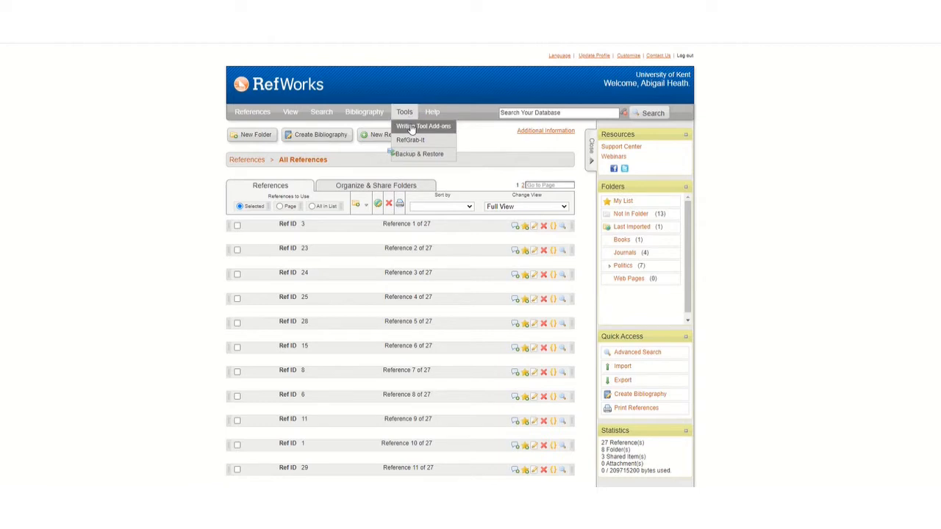
pyautogui.click(412, 127)
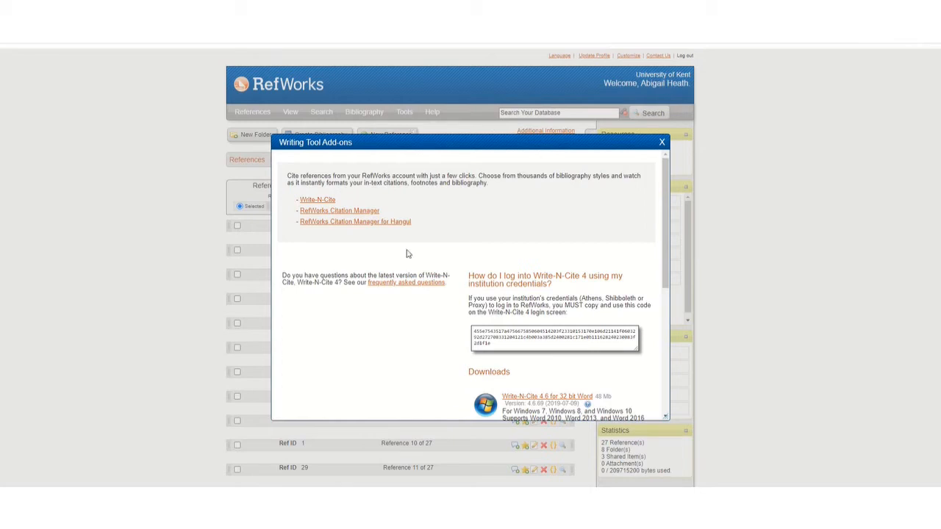
pyautogui.scroll(-1, 430, 274)
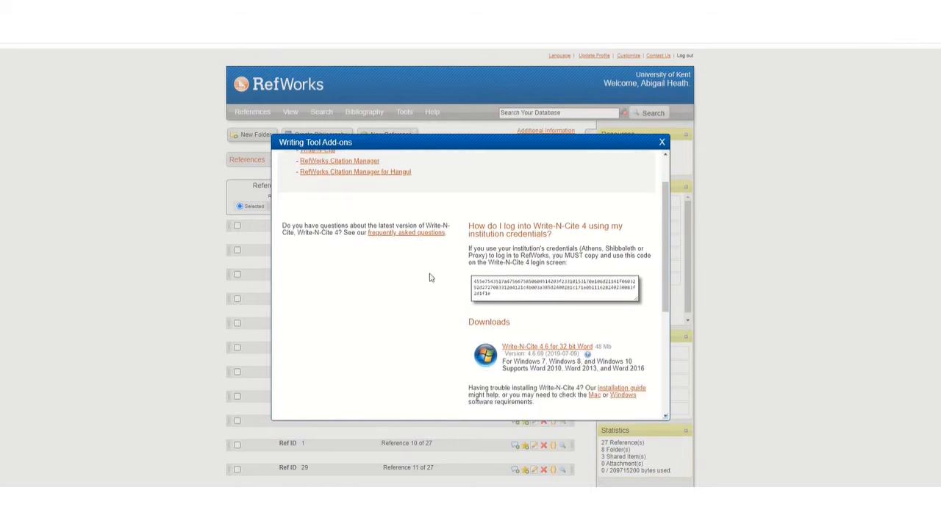
pyautogui.scroll(-2, 431, 277)
pyautogui.scroll(1, 431, 277)
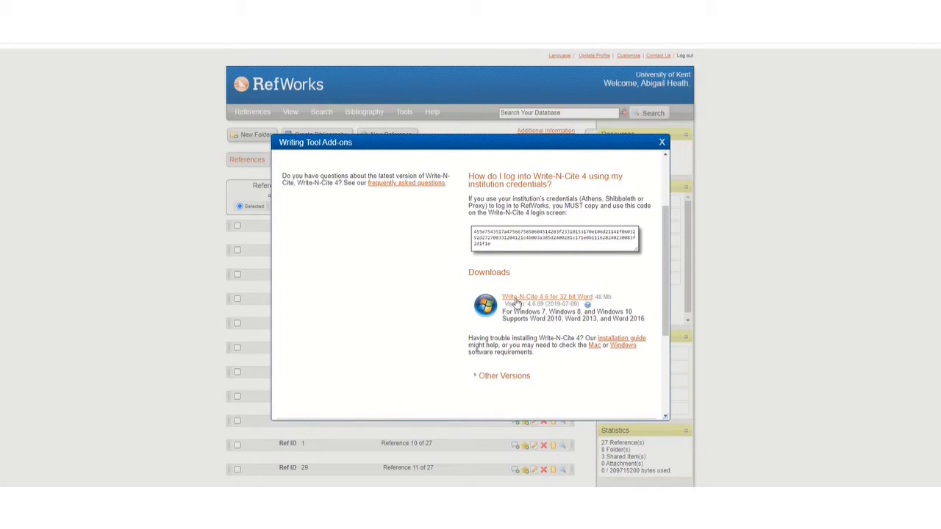
pyautogui.click(559, 298)
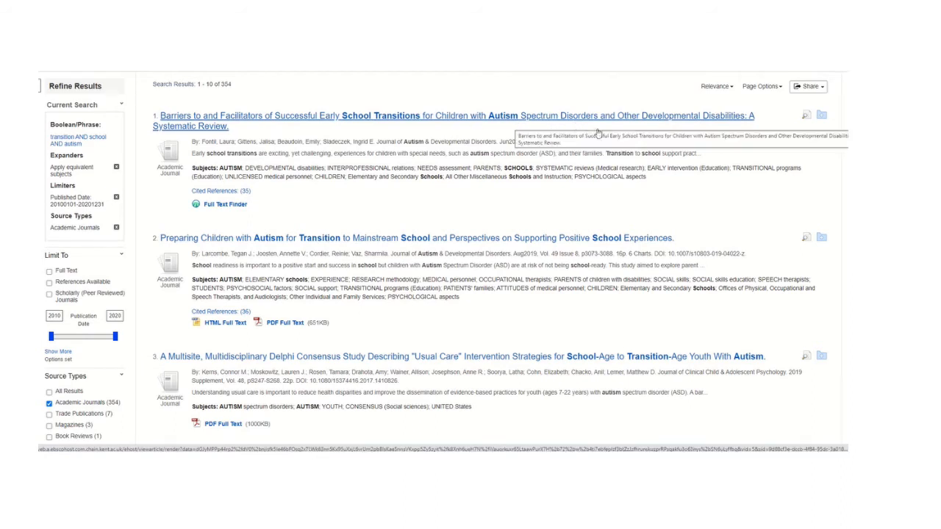
# - In the EBSCOhost results for transition, school and autism, add the first three articles to the folder
pyautogui.click(821, 116)
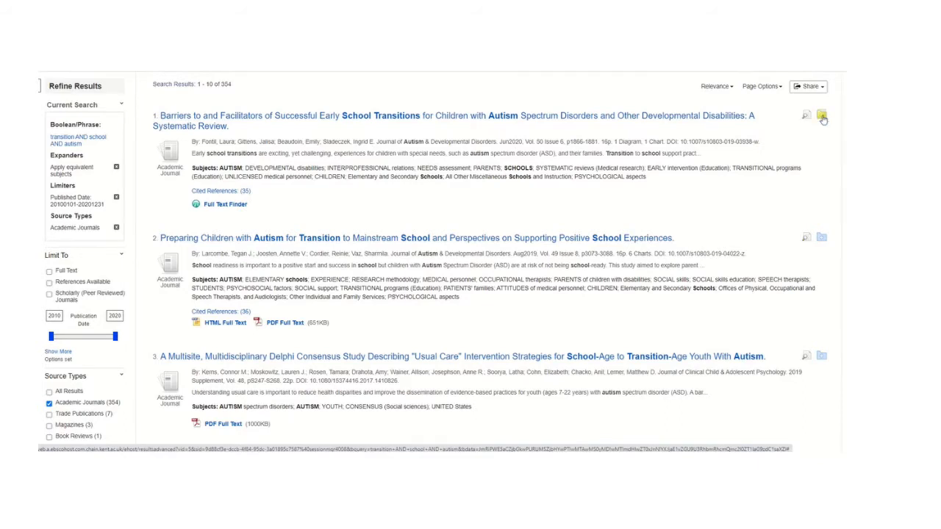
pyautogui.click(823, 246)
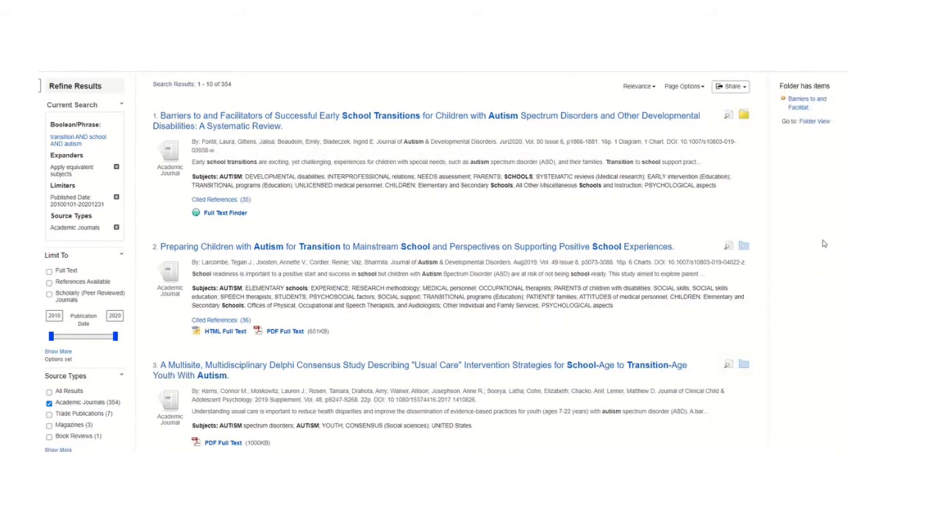
pyautogui.click(744, 367)
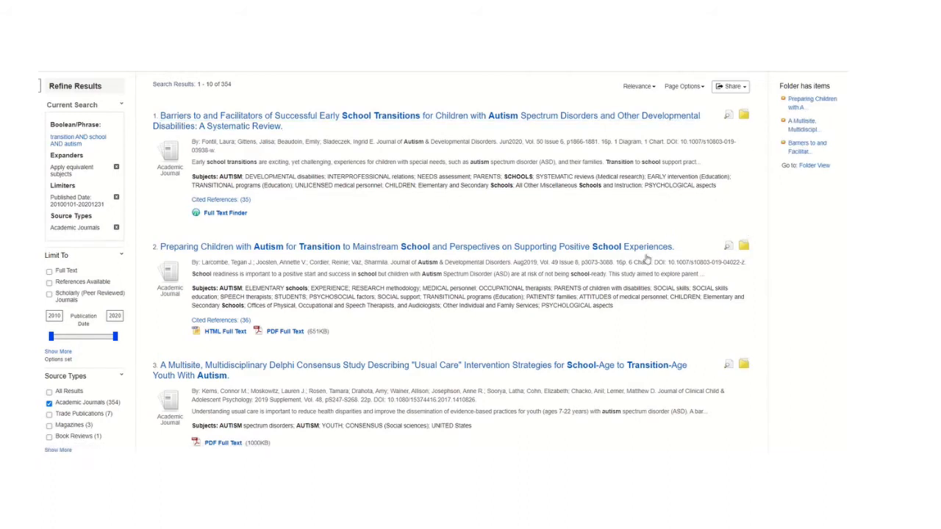
# - Open the EBSCOhost folder and look through the saved articles
pyautogui.scroll(1, 646, 261)
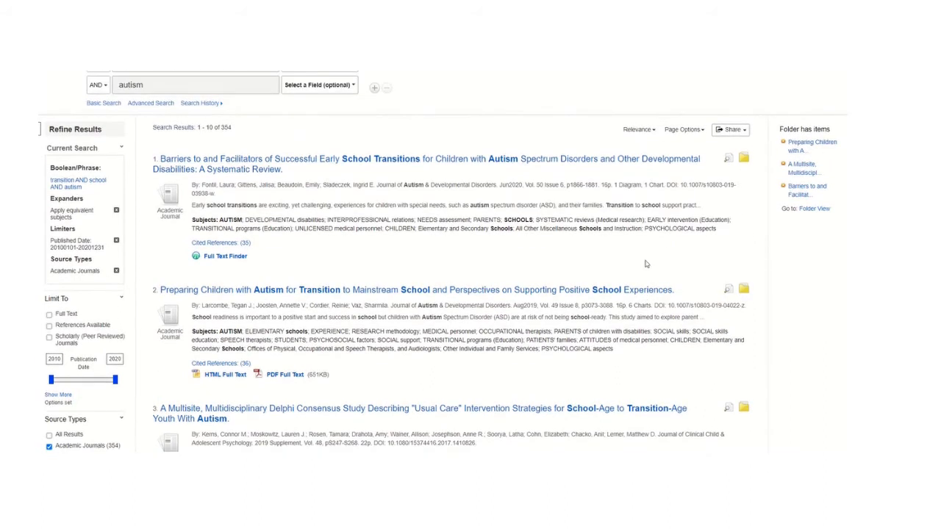
pyautogui.scroll(2, 645, 264)
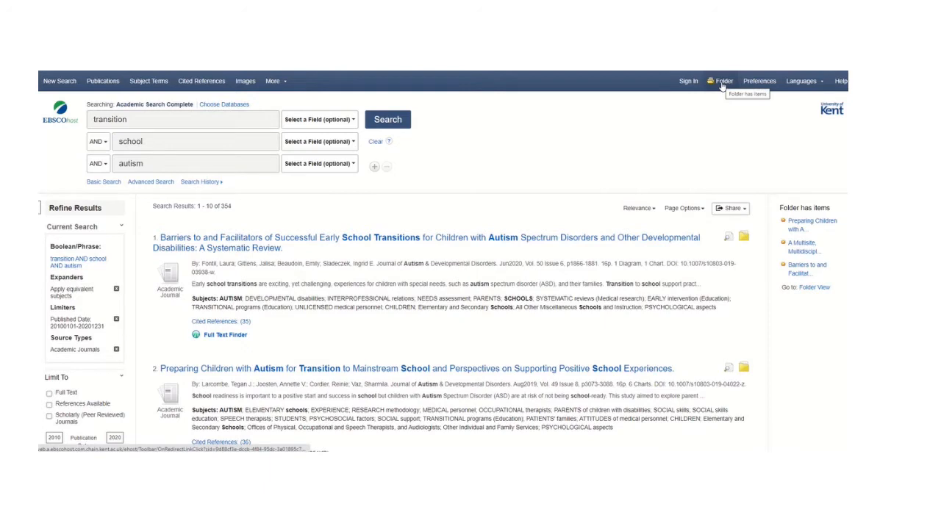
pyautogui.click(722, 83)
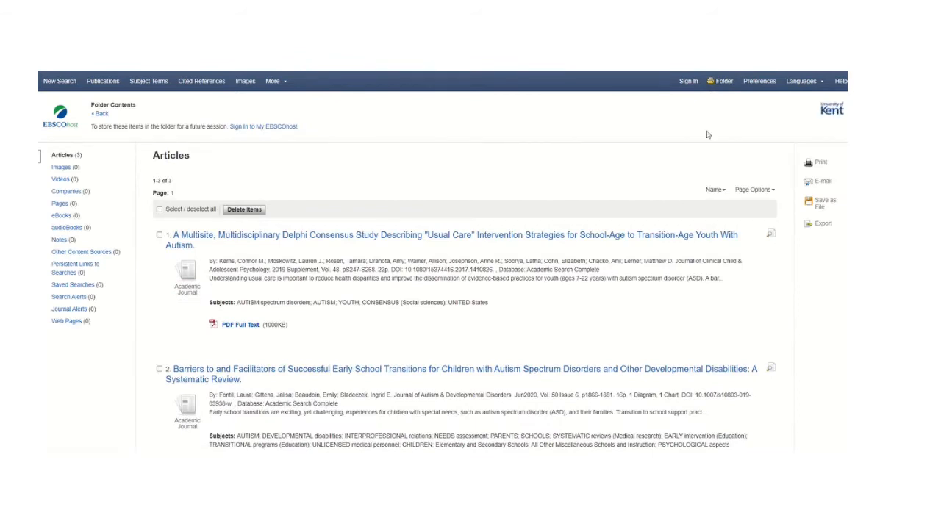
pyautogui.scroll(-3, 608, 270)
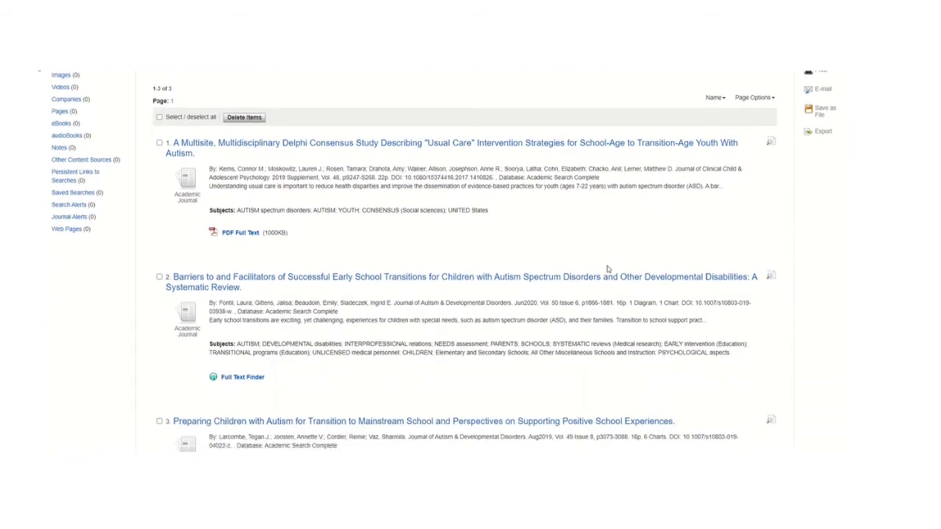
pyautogui.scroll(3, 608, 266)
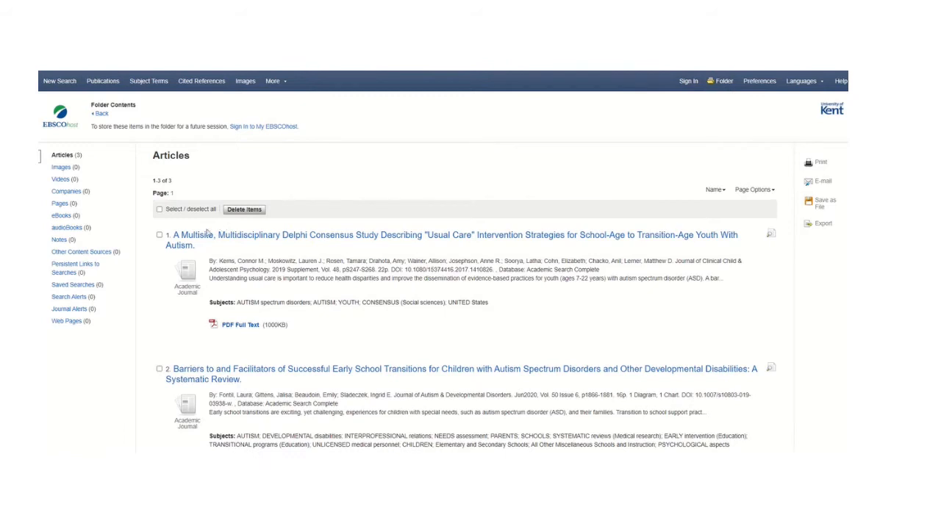
# - Select all articles in the folder and export them to the legacy version of RefWorks
pyautogui.click(160, 235)
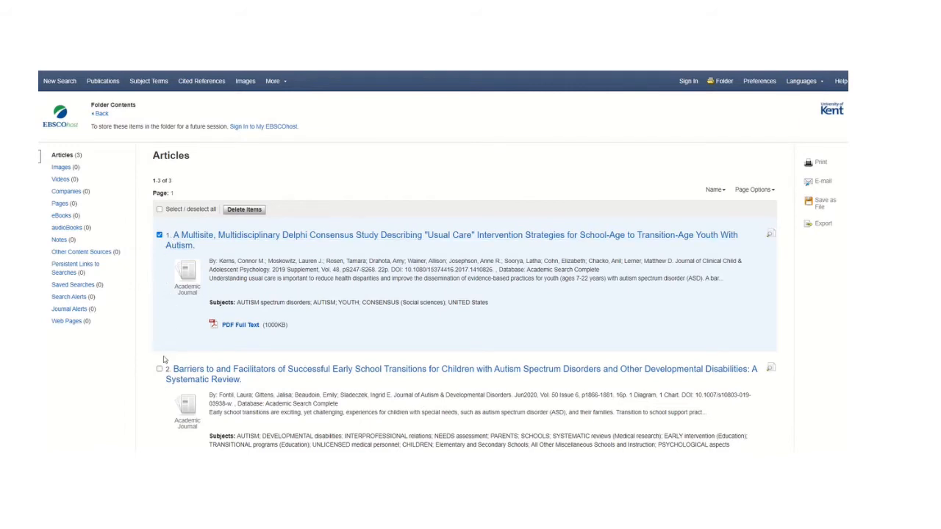
pyautogui.click(159, 209)
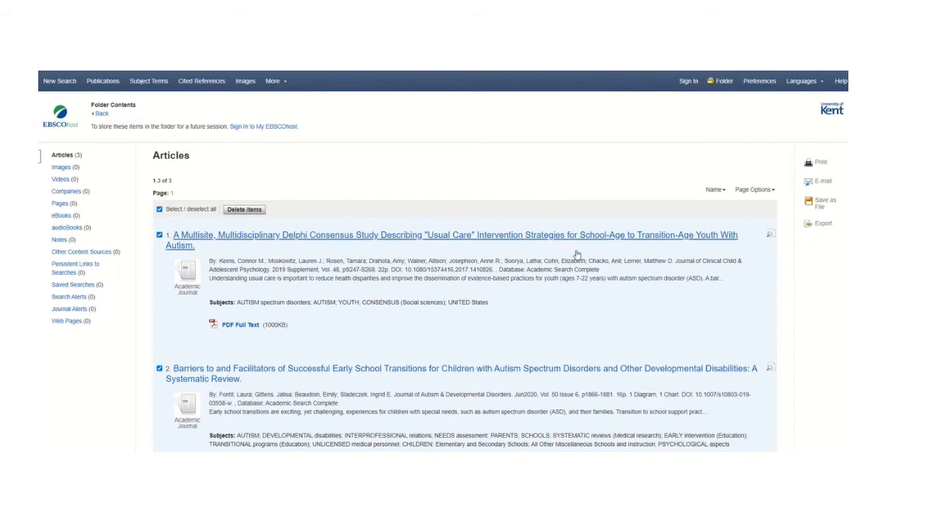
pyautogui.click(825, 225)
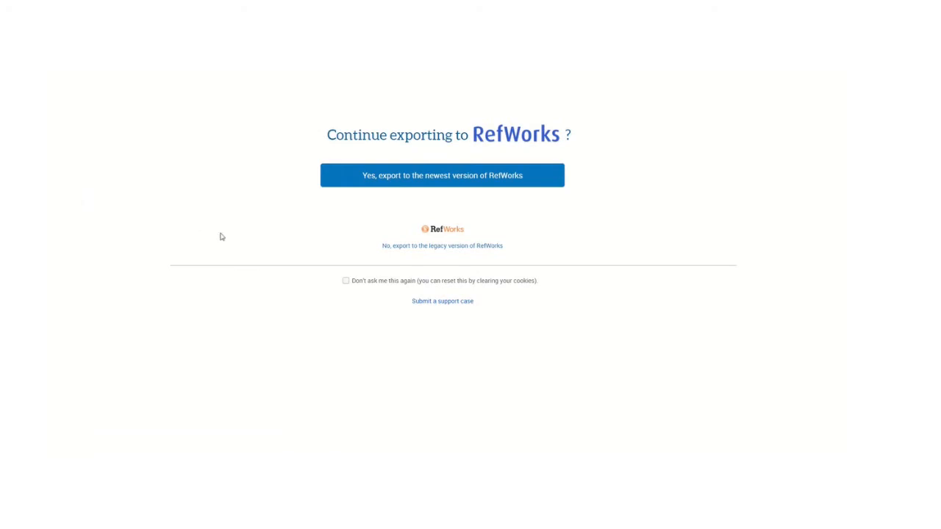
pyautogui.click(419, 247)
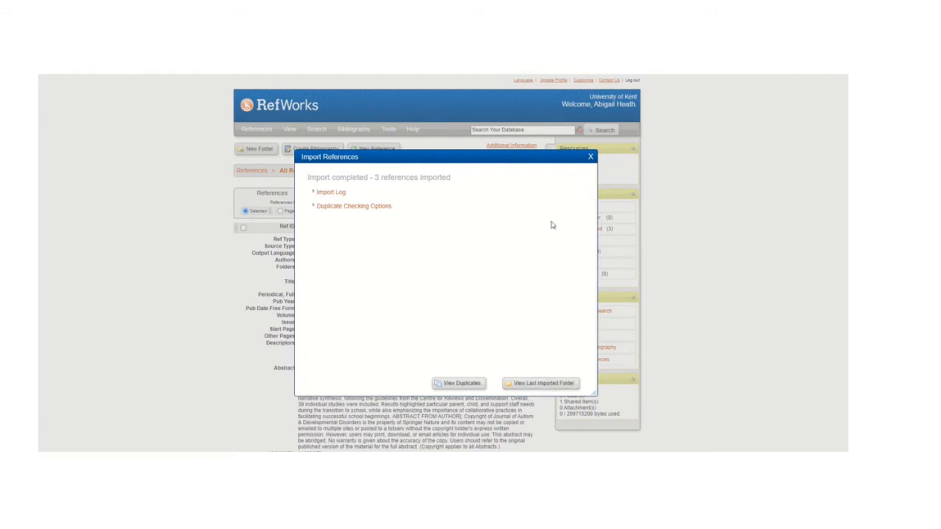
# - Dismiss the import summary and examine the details of the newly imported journal article references
pyautogui.click(591, 158)
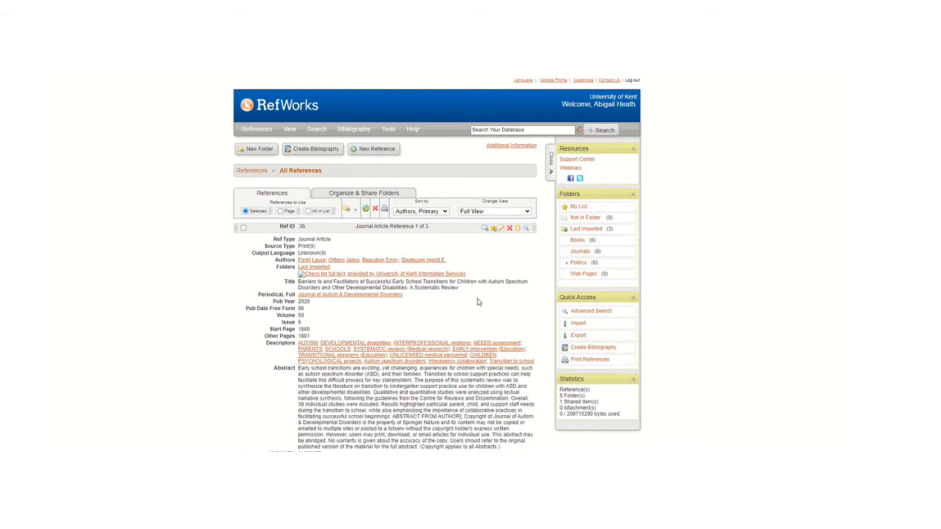
pyautogui.scroll(-2, 477, 301)
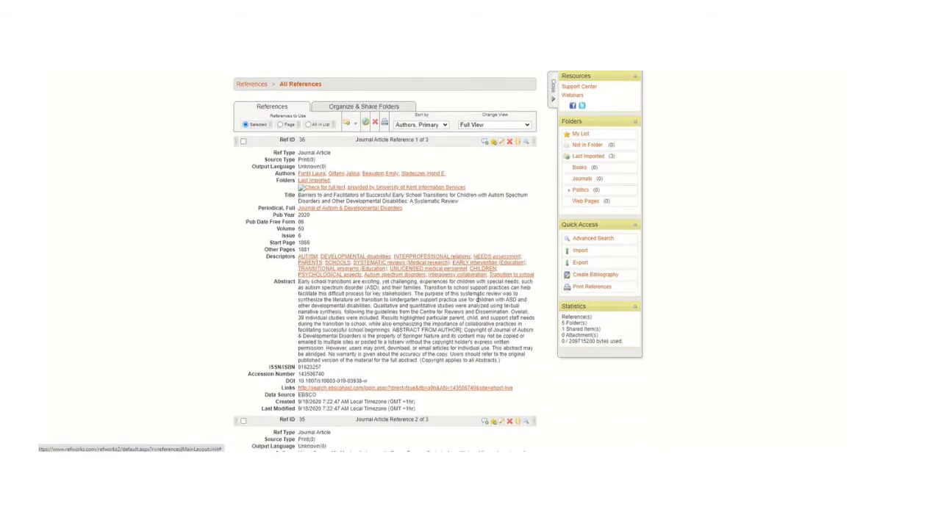
pyautogui.scroll(-4, 477, 299)
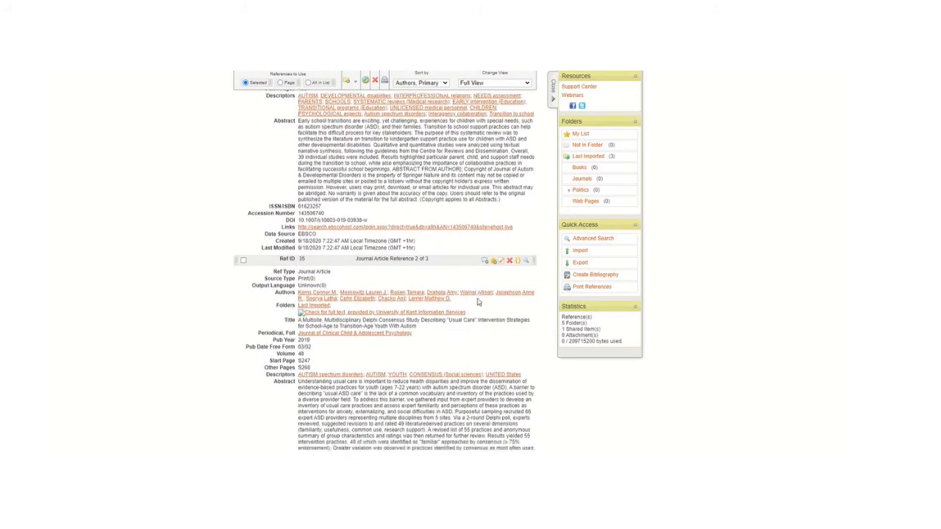
pyautogui.scroll(-3, 477, 301)
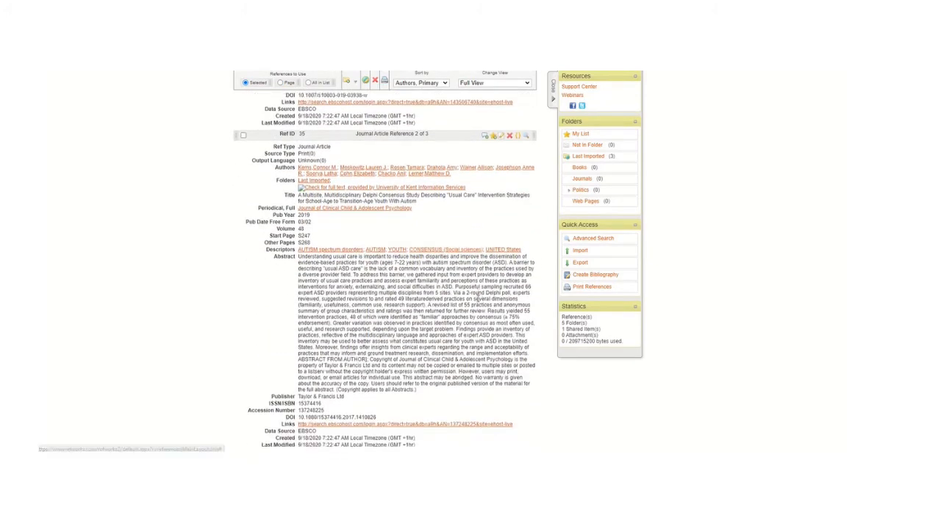
pyautogui.scroll(-12, 477, 298)
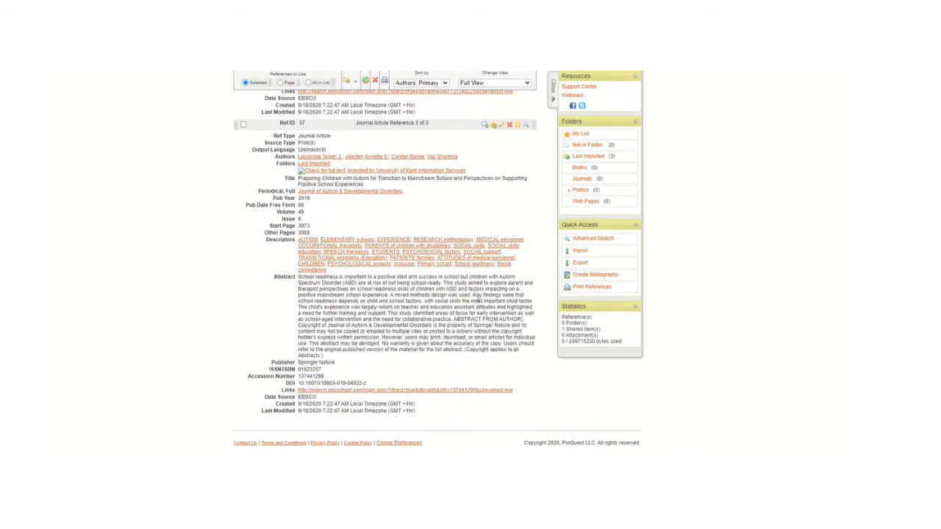
pyautogui.scroll(5, 477, 300)
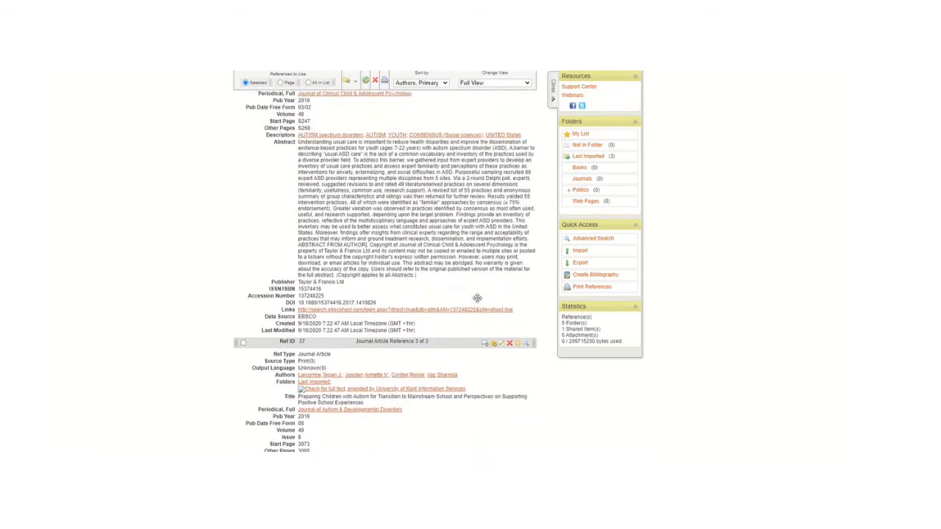
pyautogui.scroll(8, 477, 297)
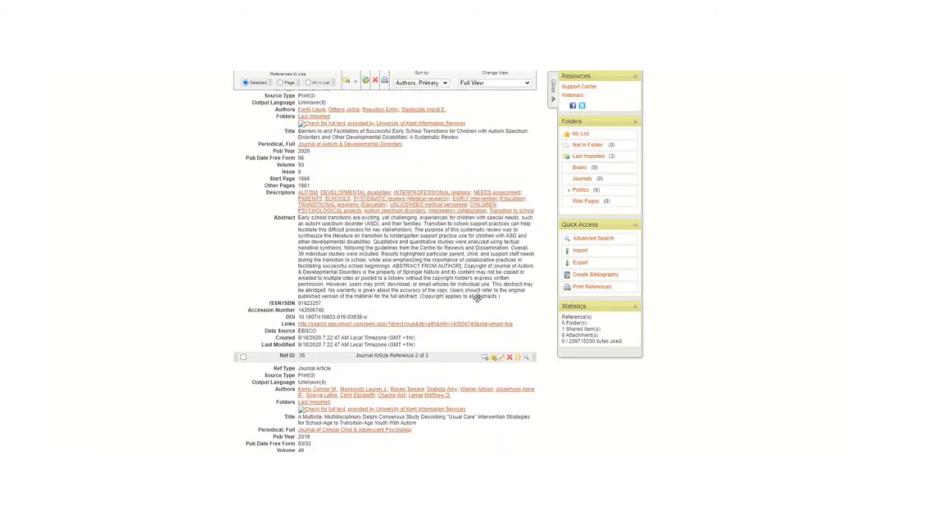
pyautogui.scroll(2, 477, 298)
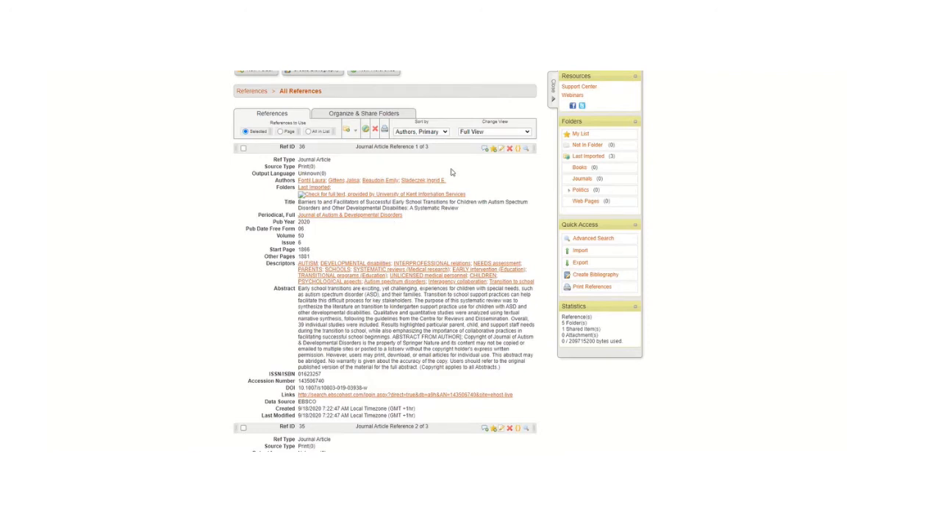
# - Open the first imported reference for editing, check its citation fields, save it and close the editor
pyautogui.click(502, 152)
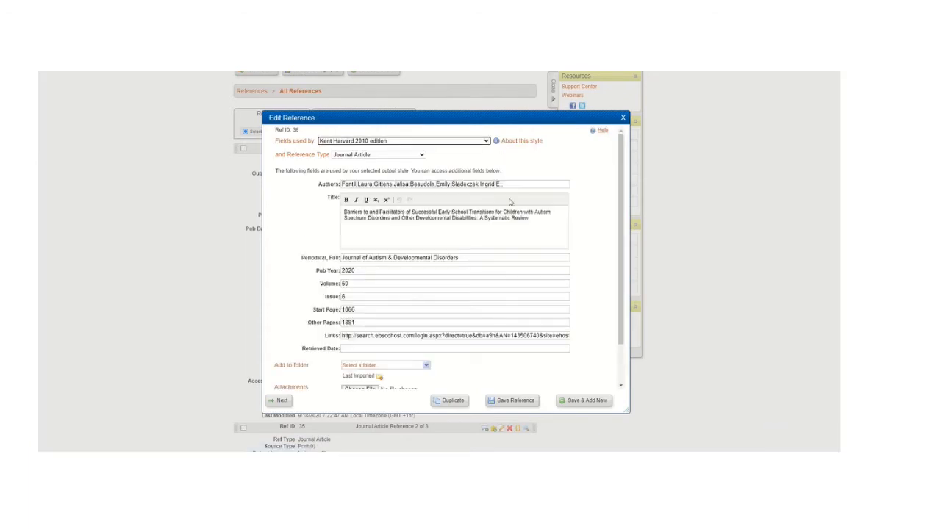
pyautogui.click(369, 217)
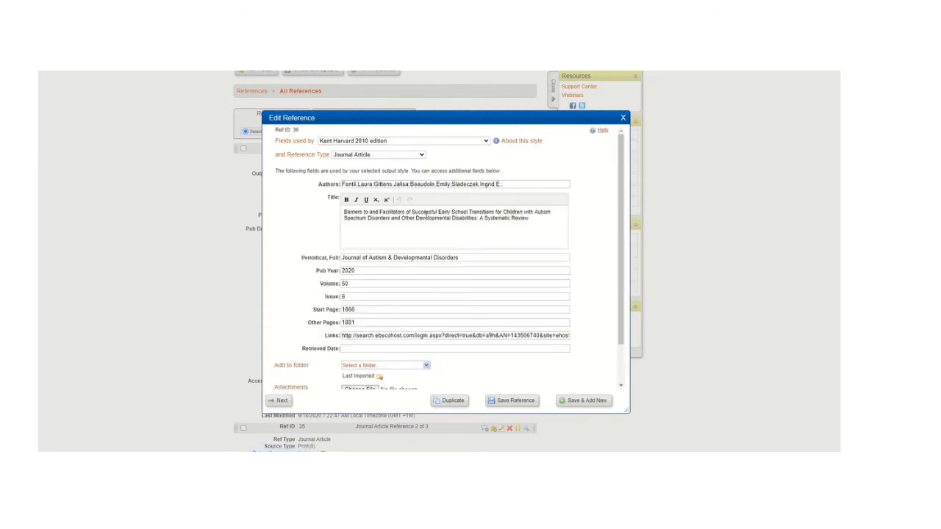
pyautogui.click(382, 257)
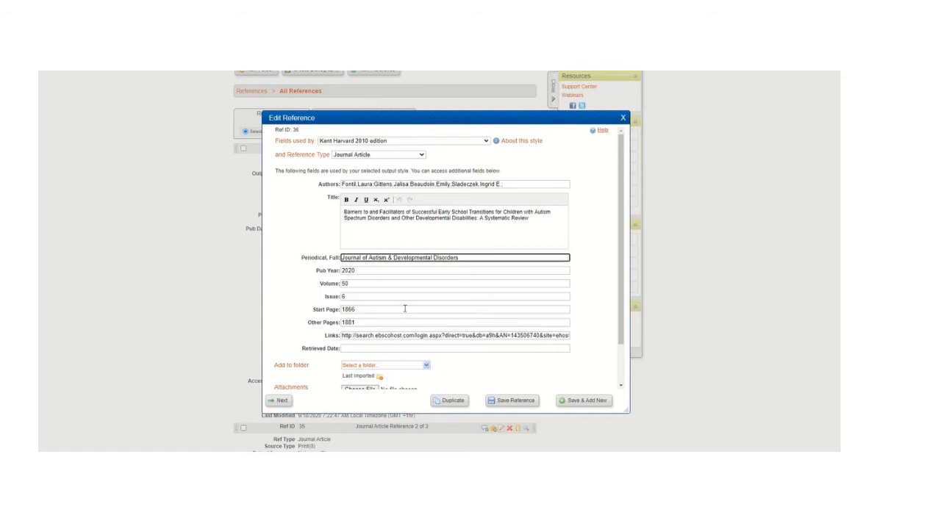
pyautogui.scroll(-2, 404, 309)
pyautogui.scroll(-1, 404, 308)
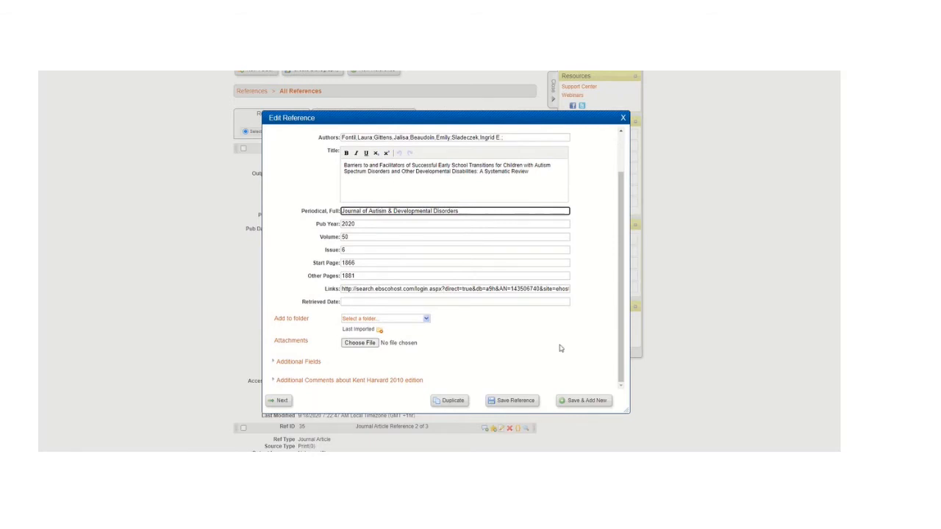
pyautogui.click(511, 402)
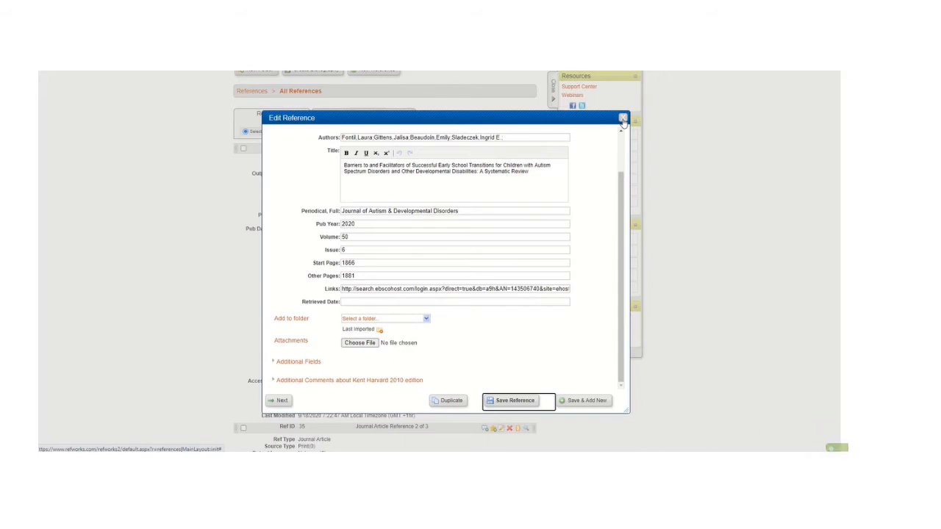
pyautogui.click(623, 119)
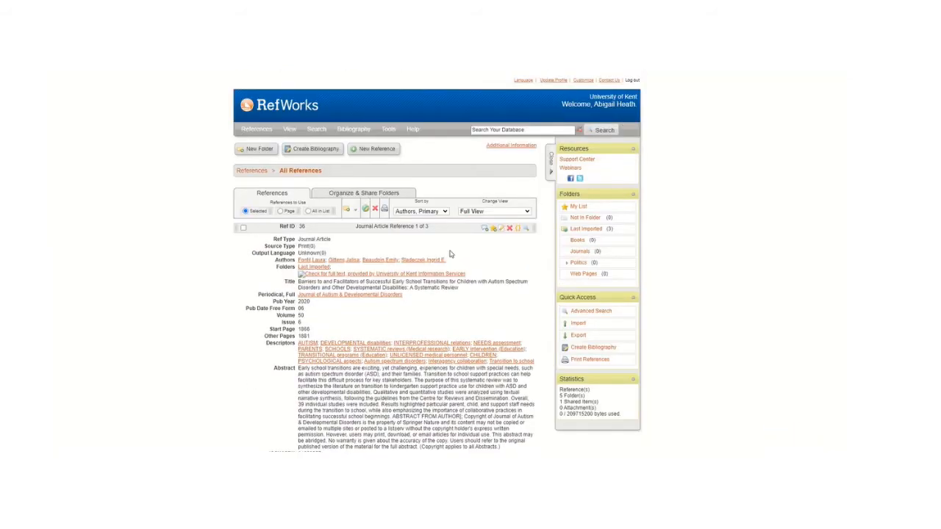
# - Look through the three imported references and expand the Politics folder to view its subfolder
pyautogui.scroll(-5, 452, 252)
pyautogui.scroll(-6, 450, 249)
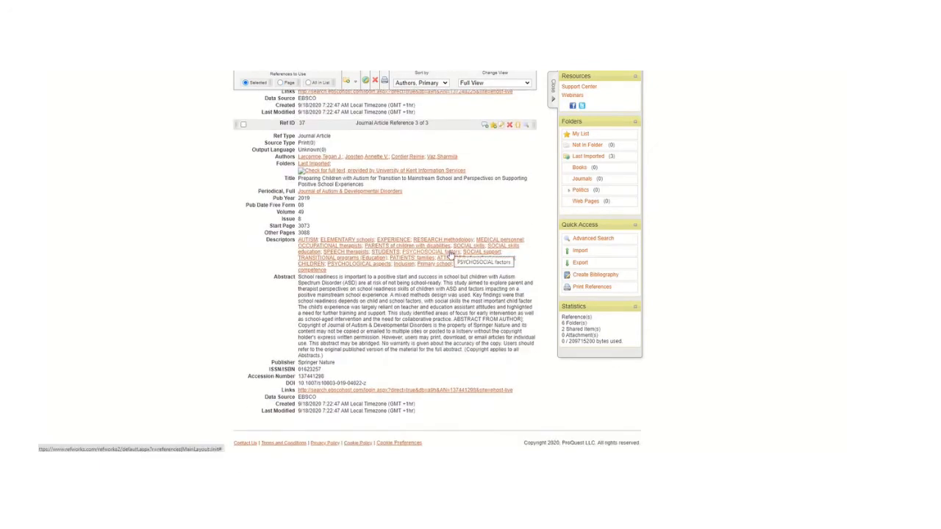
pyautogui.scroll(10, 451, 252)
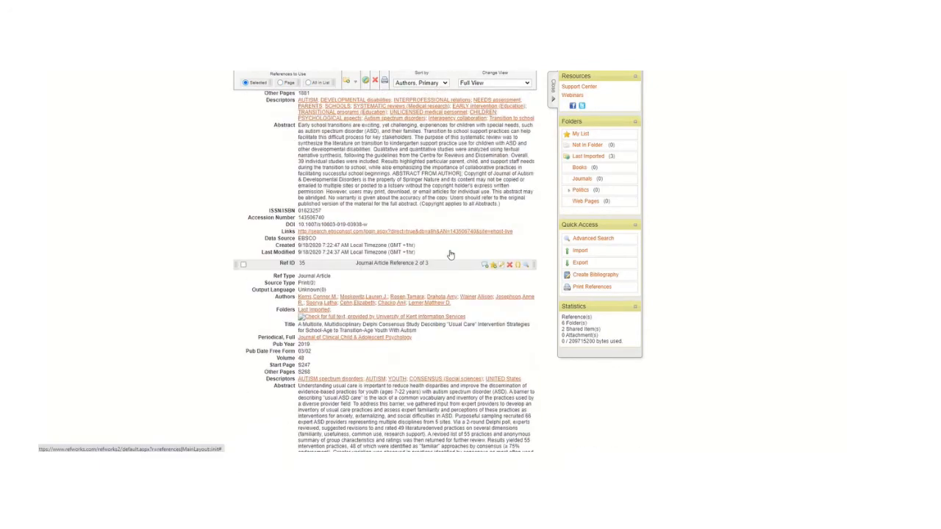
pyautogui.scroll(2, 451, 254)
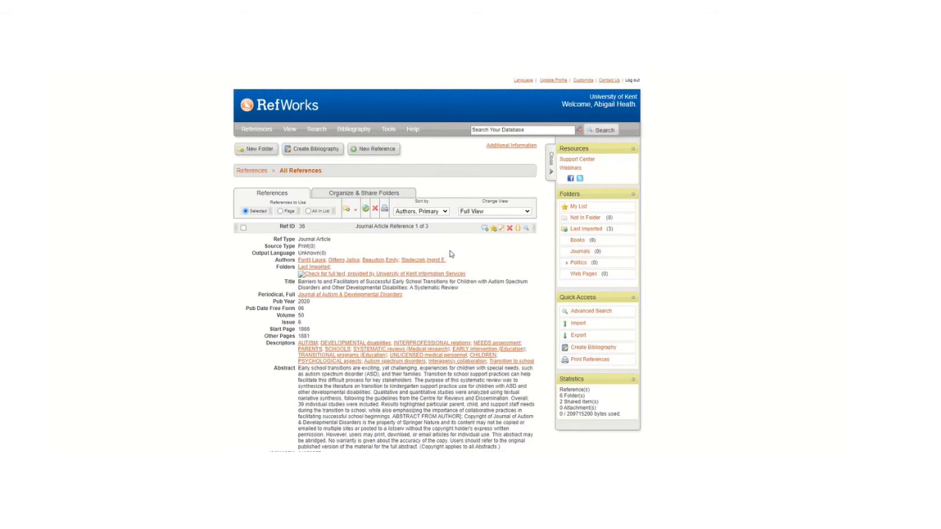
pyautogui.scroll(-15, 451, 253)
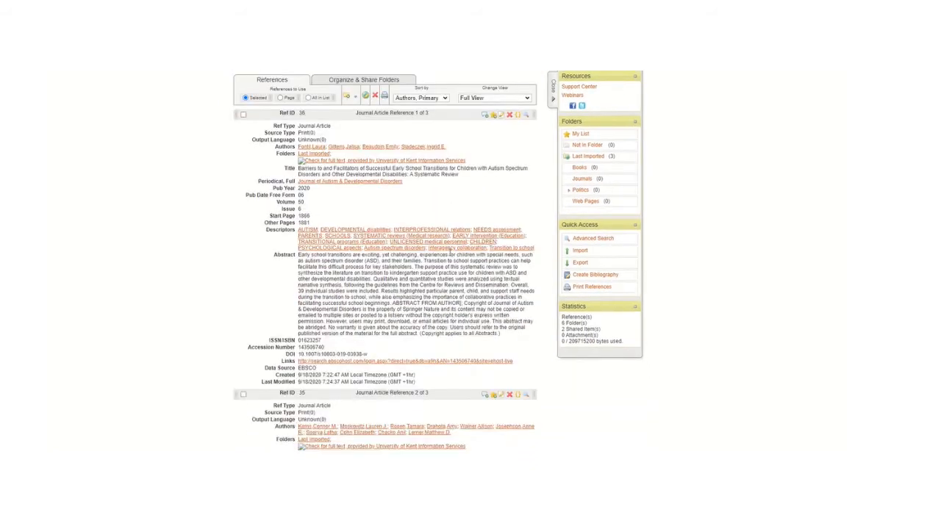
pyautogui.scroll(15, 450, 252)
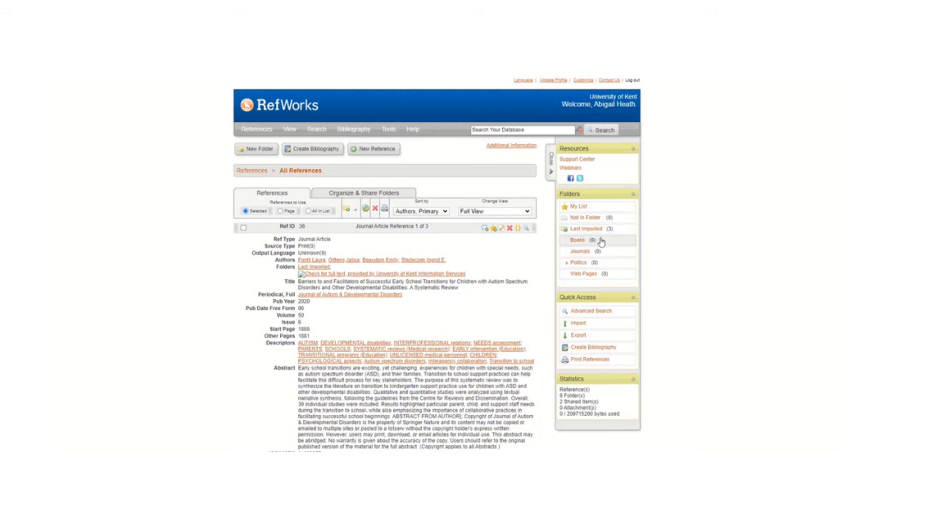
pyautogui.click(566, 262)
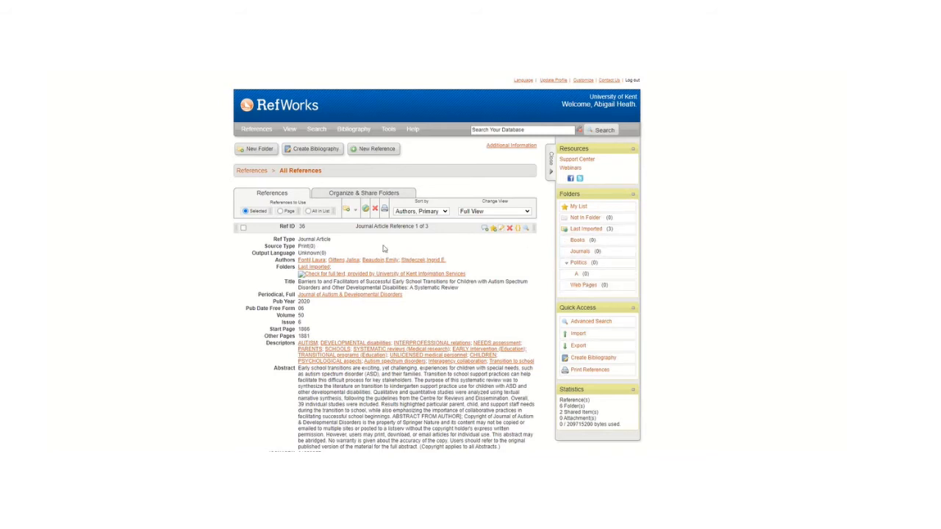
# - Try to add references to a new folder without selecting any of them
pyautogui.click(346, 211)
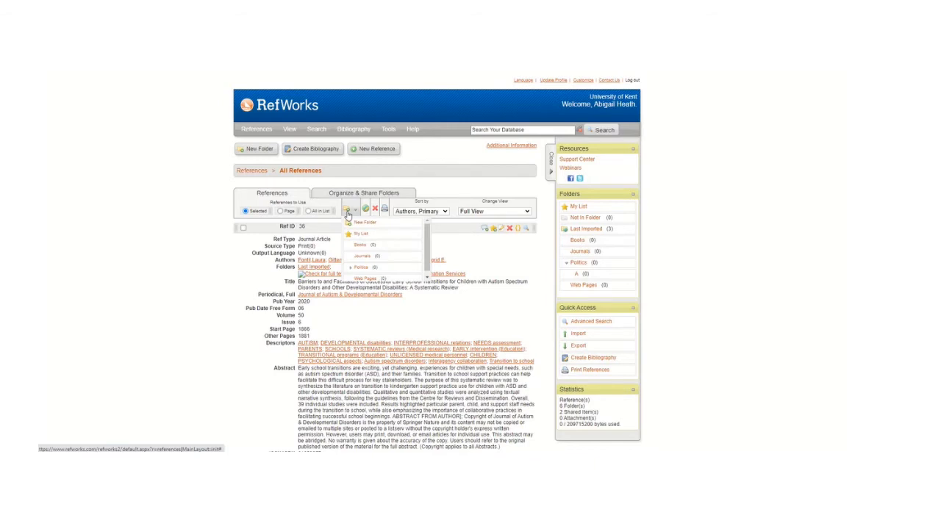
pyautogui.click(364, 225)
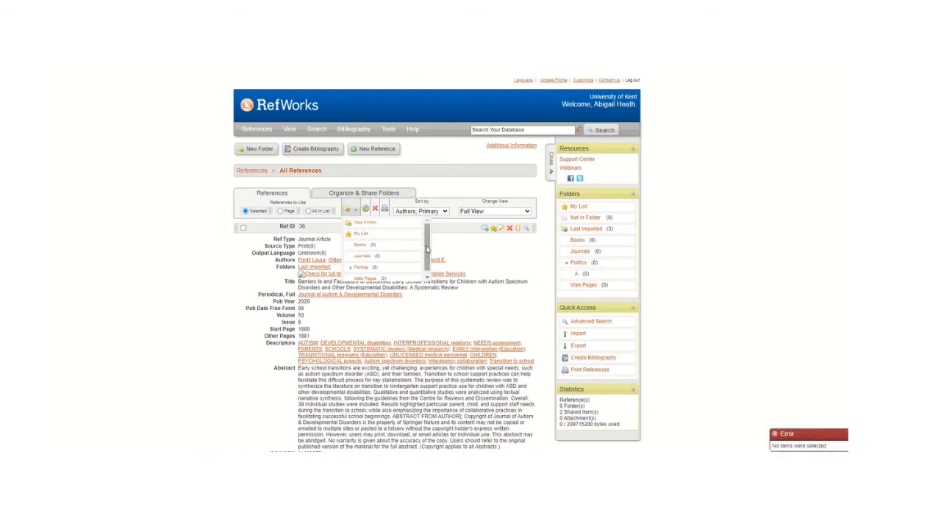
pyautogui.moveTo(428, 251); pyautogui.dragTo(429, 259)
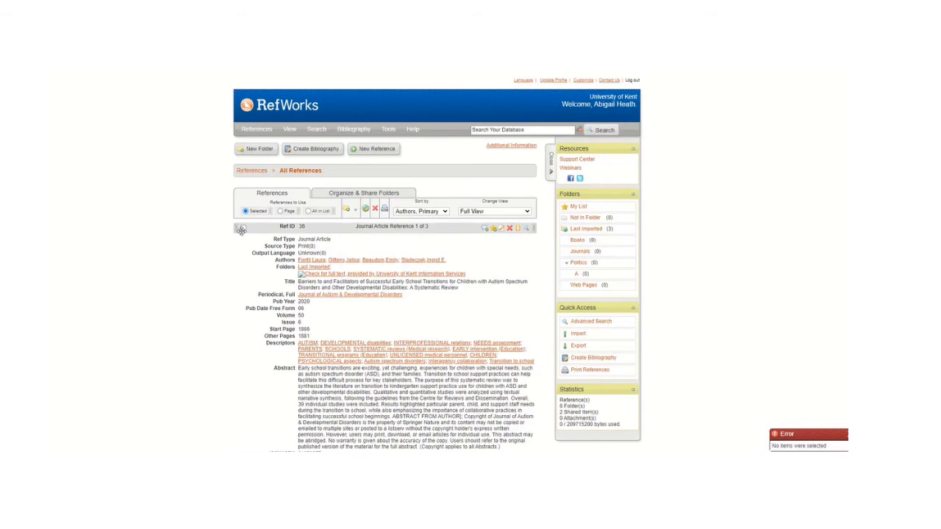
# - Select all three imported journal article references and put them in a new folder named Autism School Transition
pyautogui.scroll(-3, 245, 250)
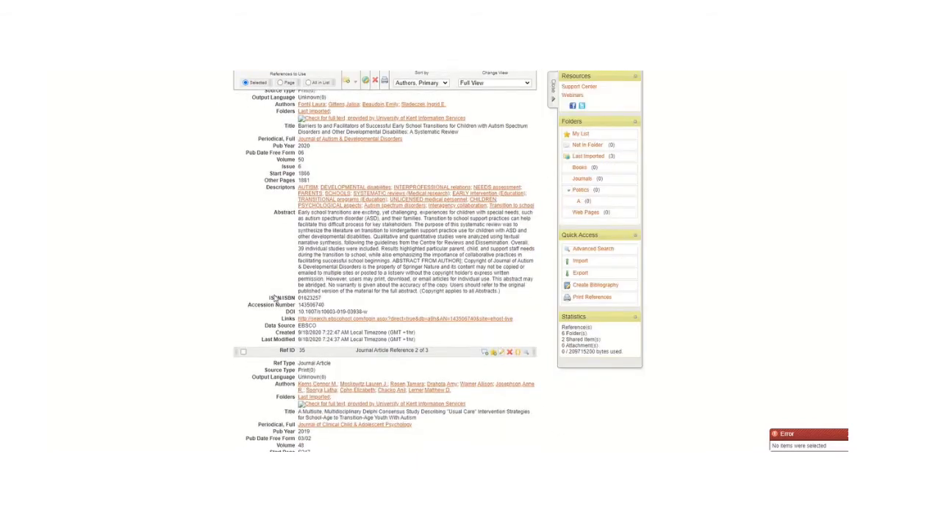
pyautogui.click(243, 272)
pyautogui.scroll(-2, 244, 273)
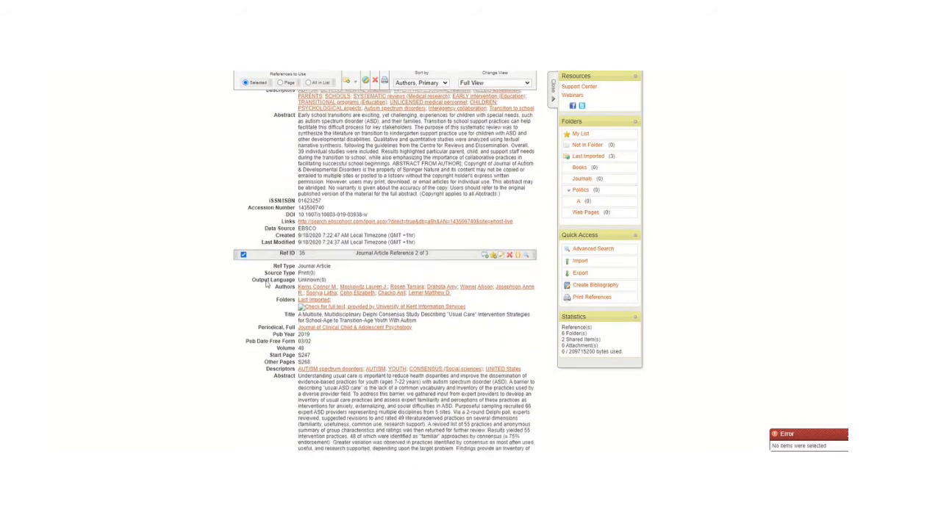
pyautogui.scroll(2, 248, 353)
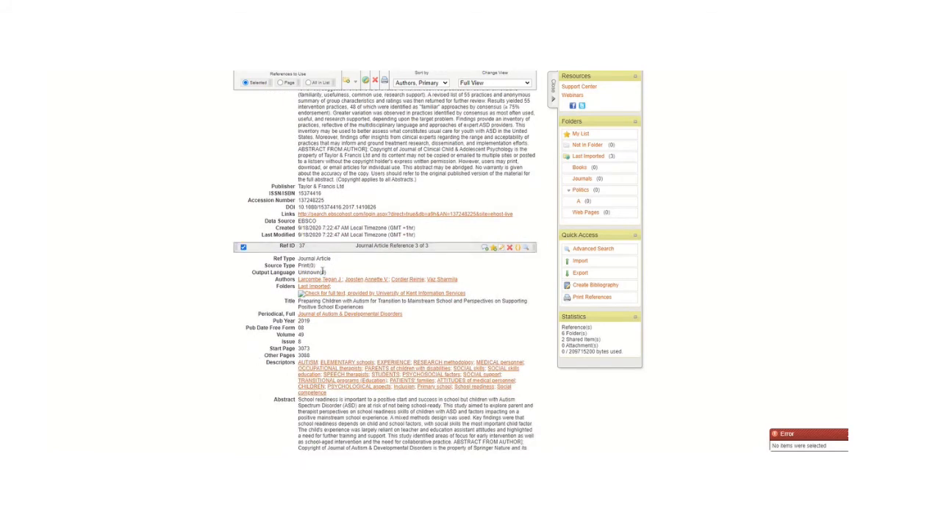
pyautogui.scroll(-1, 246, 257)
pyautogui.scroll(5, 322, 270)
pyautogui.click(352, 211)
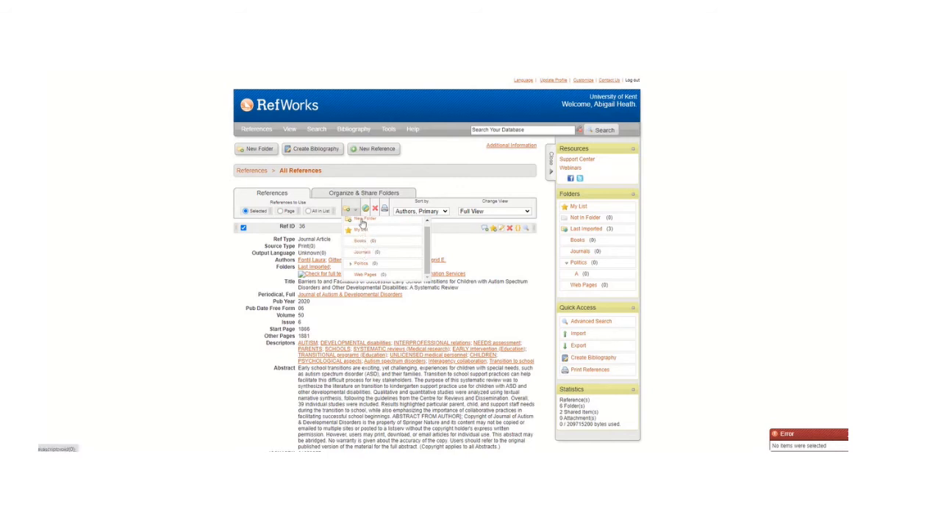
pyautogui.click(361, 221)
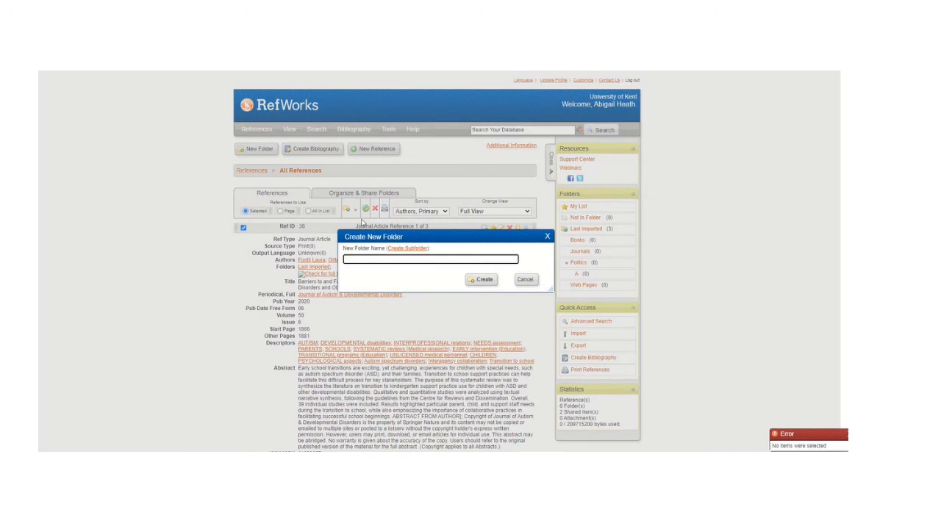
pyautogui.write('Autism School Transition')
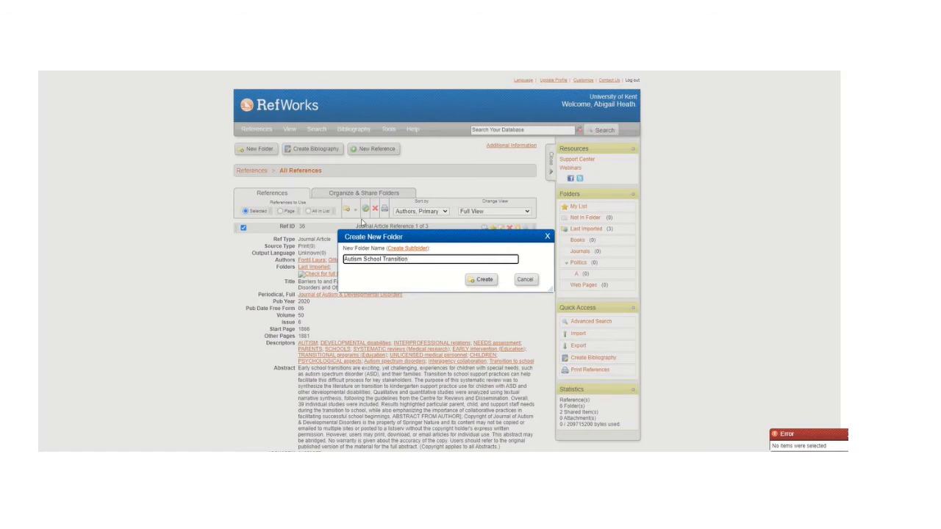
pyautogui.click(482, 280)
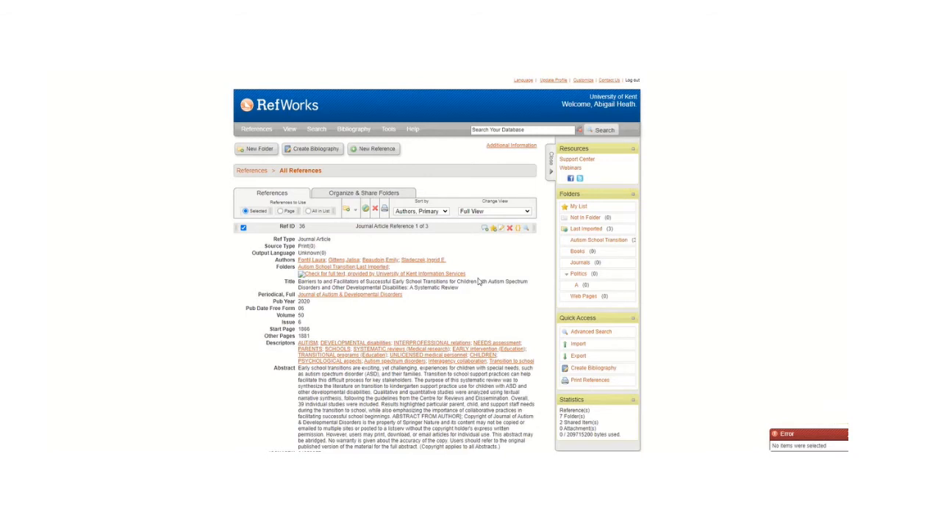
# - Examine the contents of the Autism School Transition folder and the Books folder
pyautogui.click(600, 243)
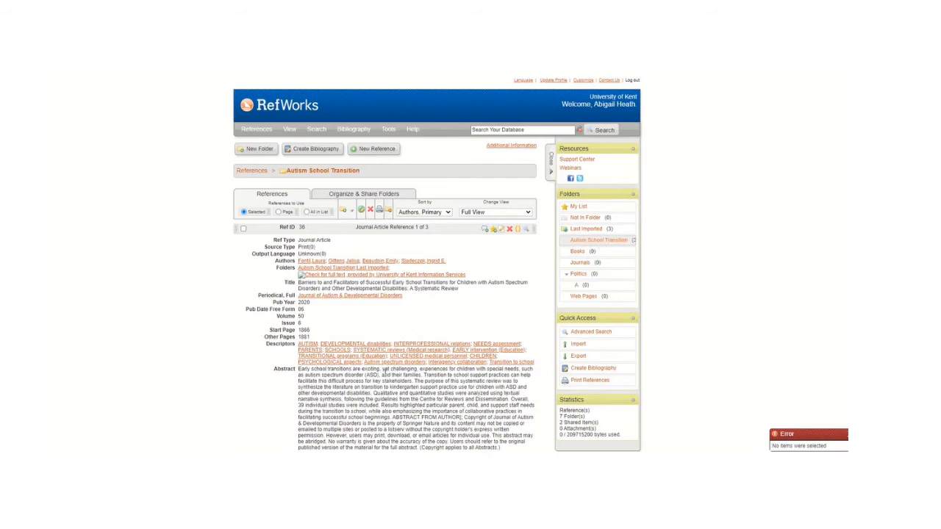
pyautogui.scroll(-2, 385, 376)
pyautogui.scroll(-2, 385, 375)
pyautogui.scroll(4, 386, 375)
pyautogui.click(577, 252)
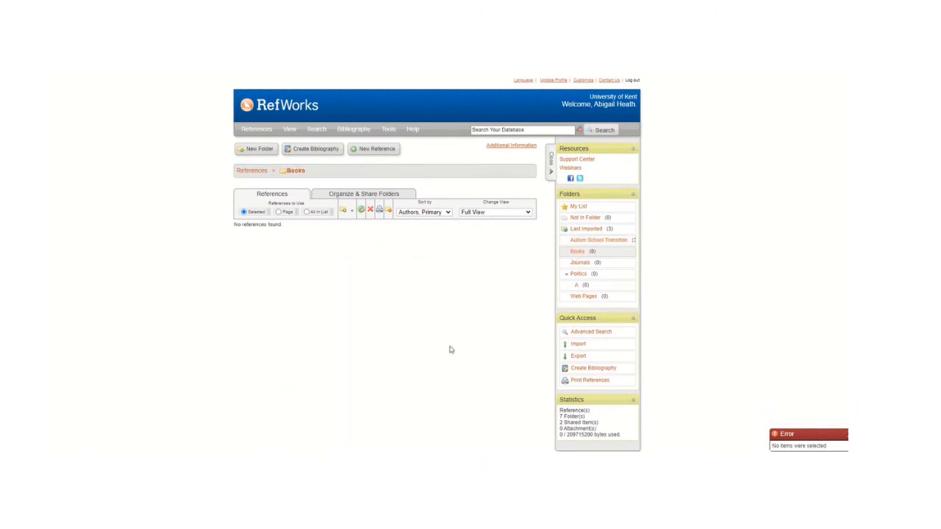
pyautogui.click(577, 243)
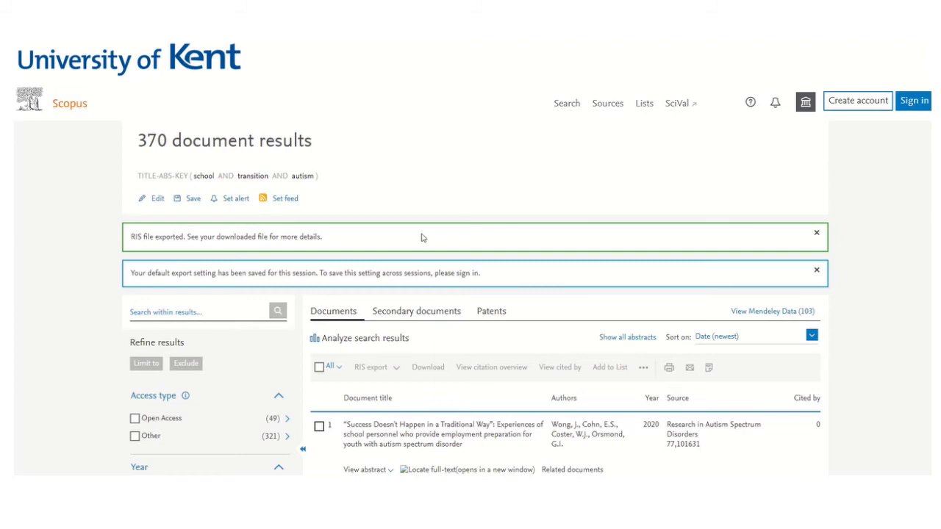
# - In the Scopus results for school, transition and autism, select the first three documents and export them in RIS Format, including Abstract & keywords
pyautogui.scroll(-3, 423, 237)
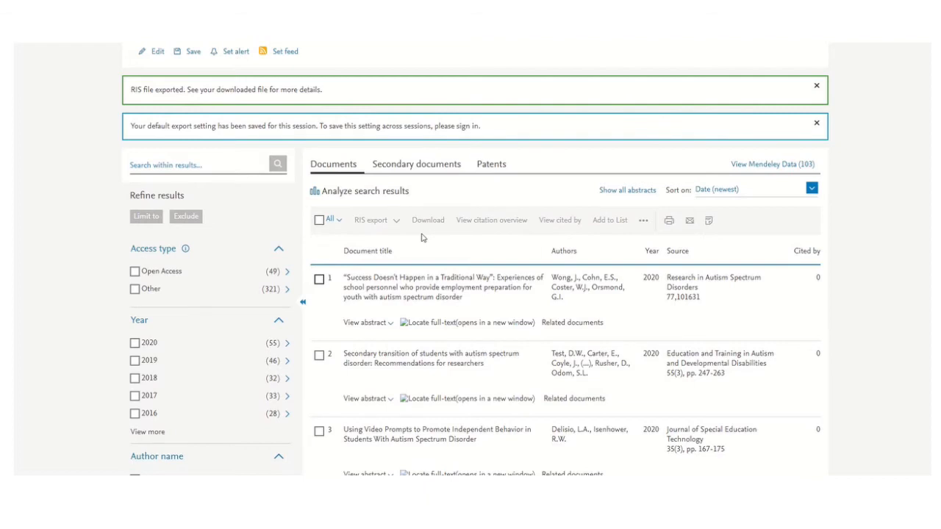
pyautogui.scroll(-1, 423, 238)
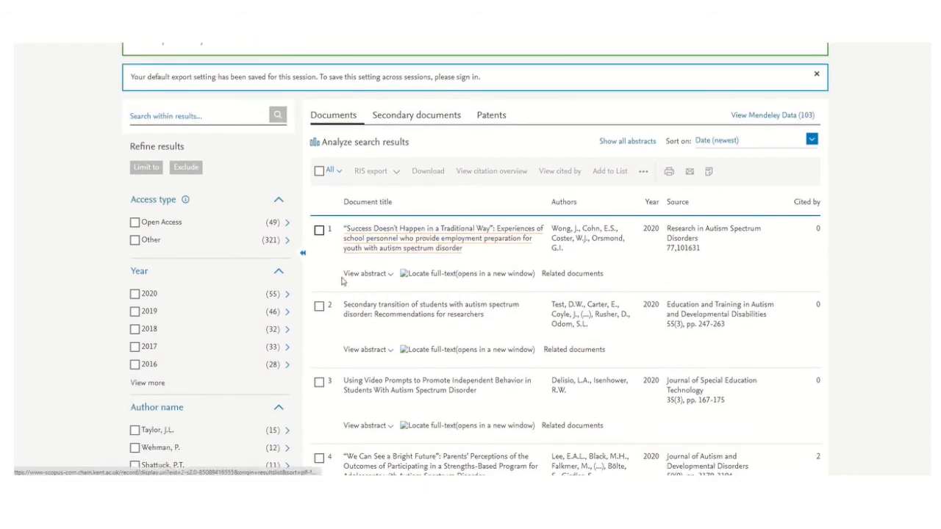
pyautogui.click(320, 234)
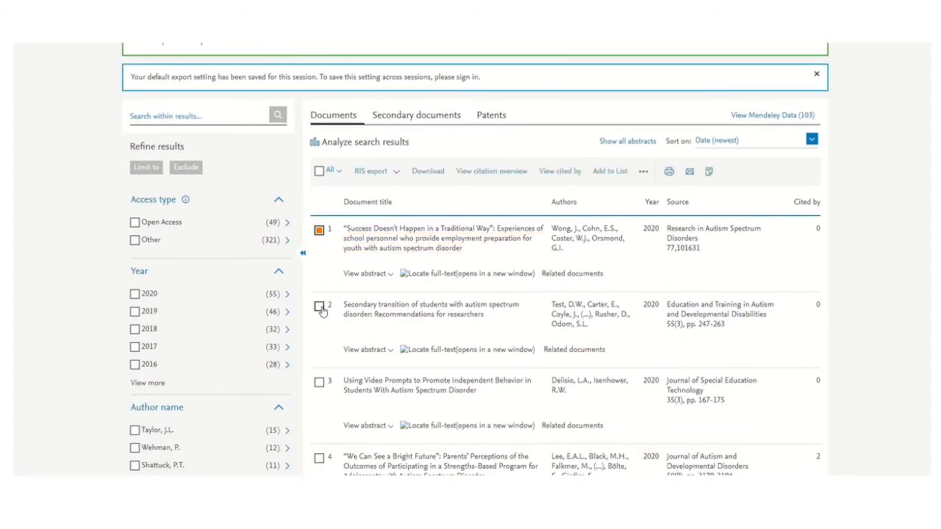
pyautogui.click(320, 309)
pyautogui.scroll(-1, 321, 310)
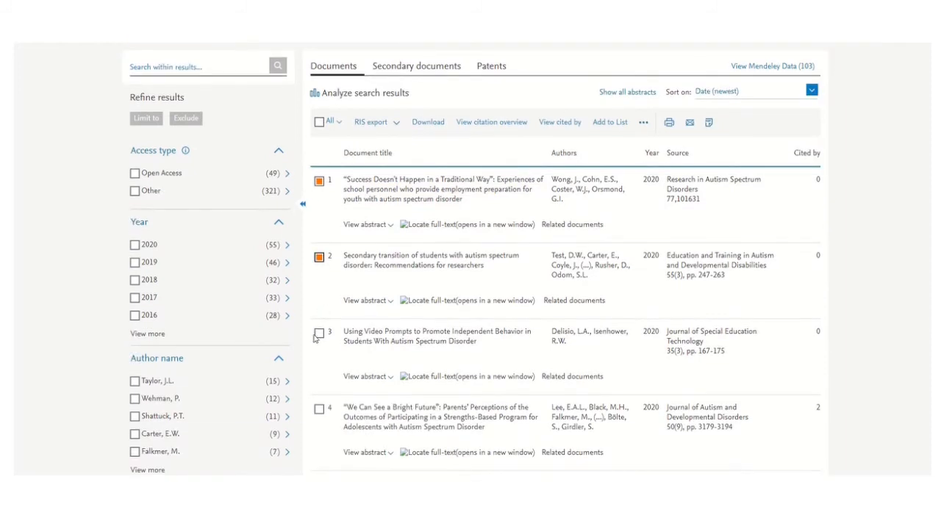
pyautogui.click(319, 334)
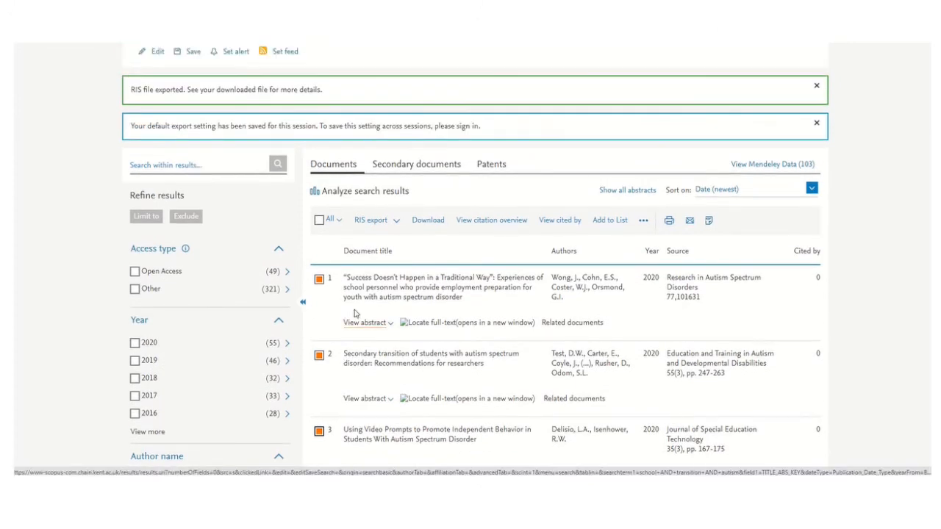
pyautogui.click(396, 224)
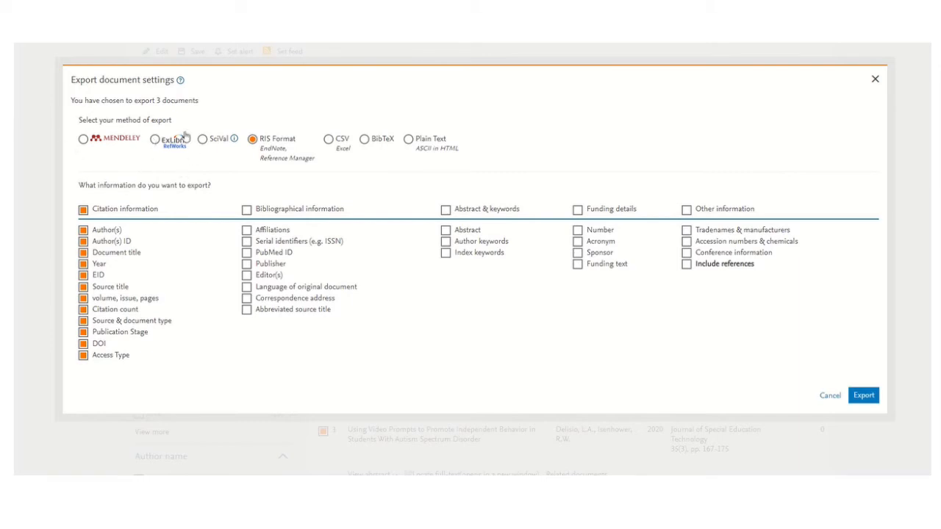
pyautogui.click(156, 143)
pyautogui.click(252, 141)
pyautogui.click(447, 211)
pyautogui.click(866, 398)
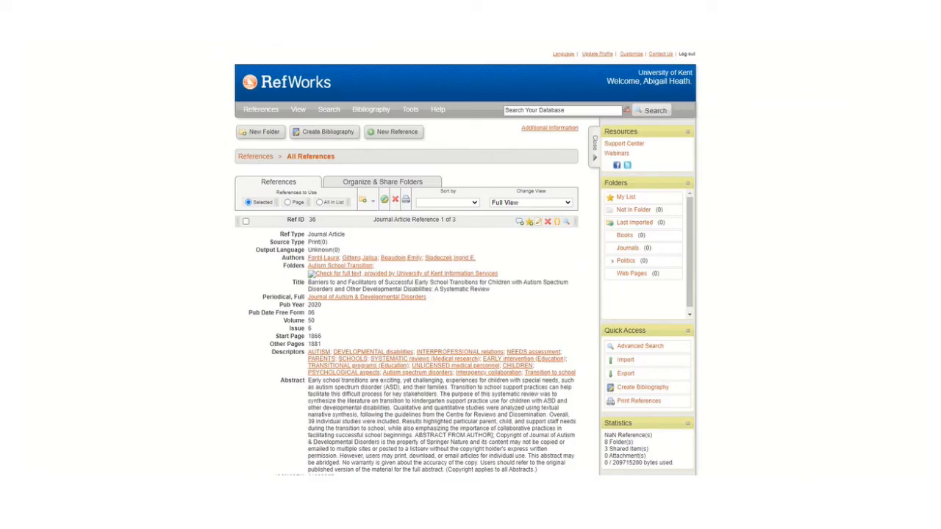
# - Import the scopus (2).ris text file into RefWorks using the RIS Format filter and the Scopus database
pyautogui.moveTo(260, 114)
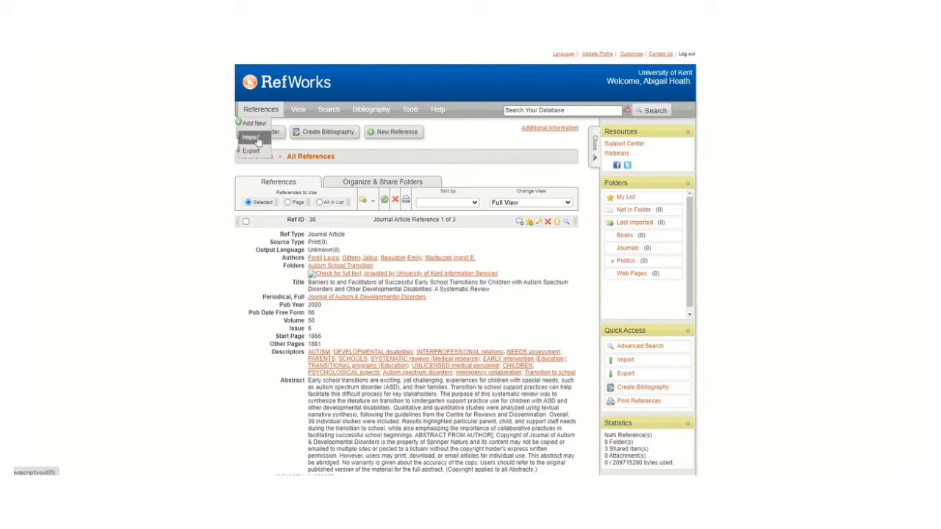
pyautogui.click(251, 138)
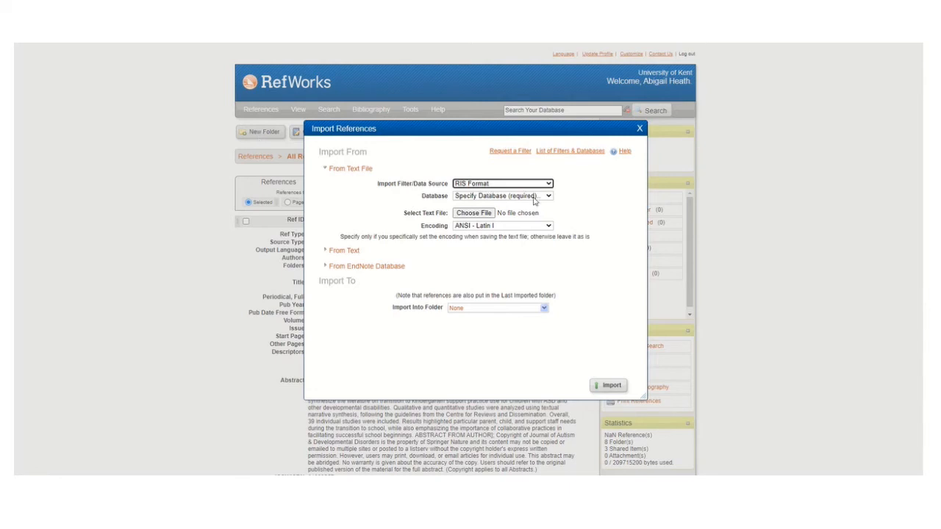
pyautogui.click(553, 197)
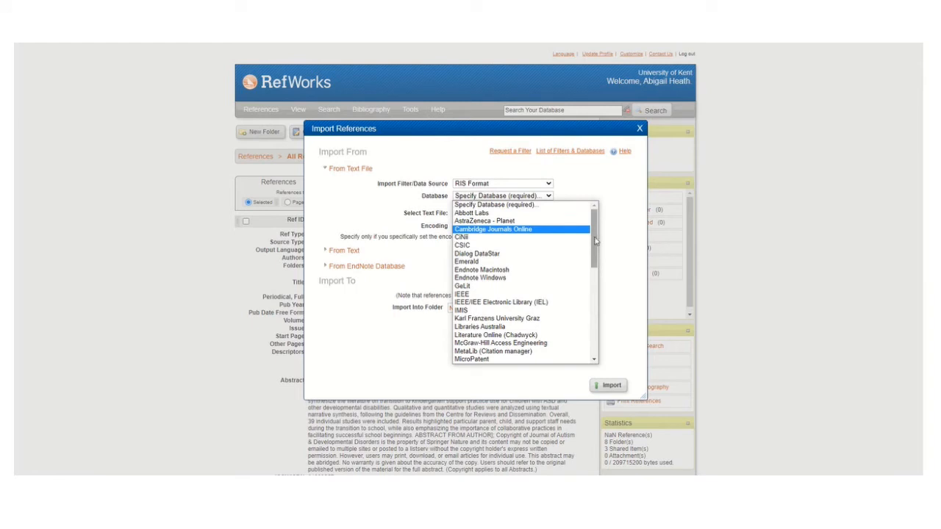
pyautogui.moveTo(597, 241); pyautogui.dragTo(596, 330)
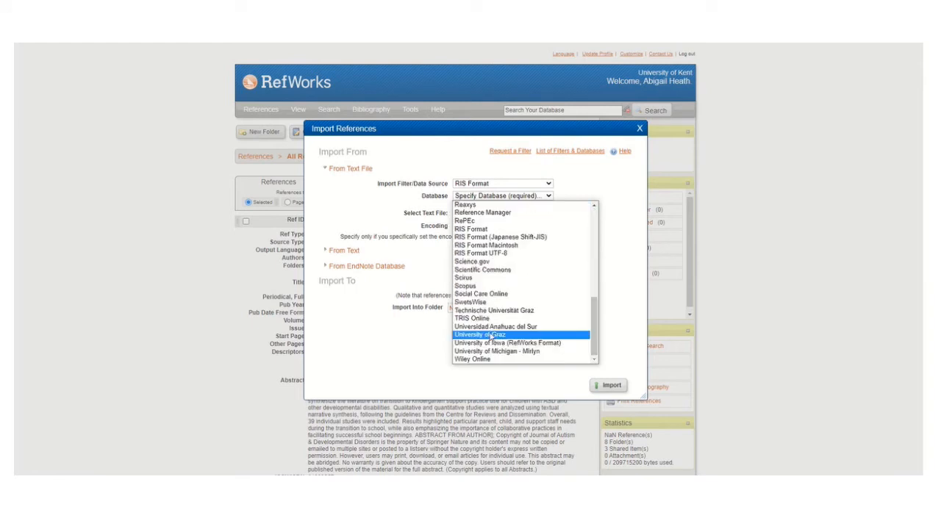
pyautogui.click(473, 286)
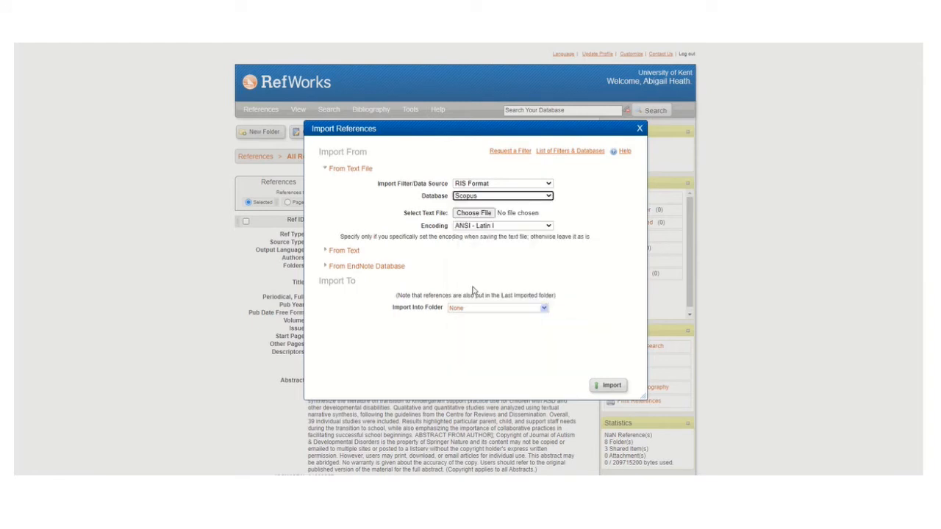
pyautogui.click(471, 213)
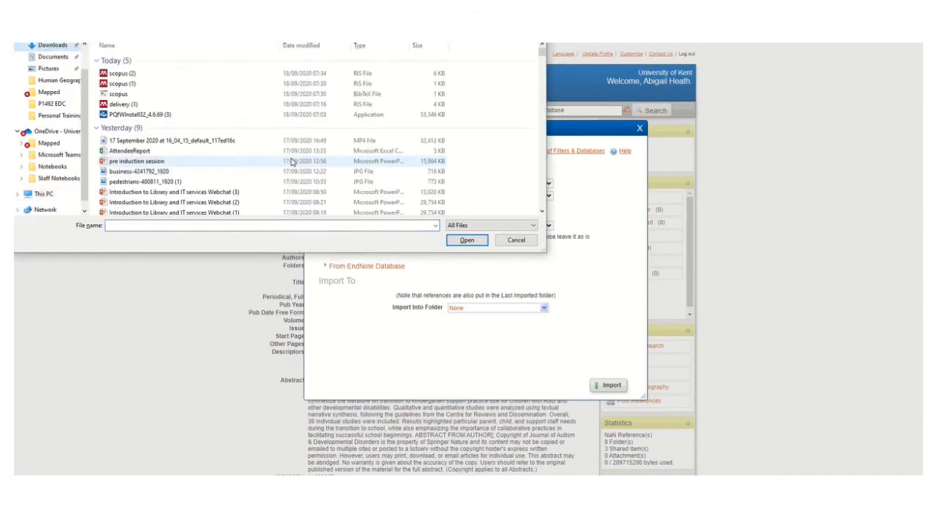
pyautogui.doubleClick(125, 77)
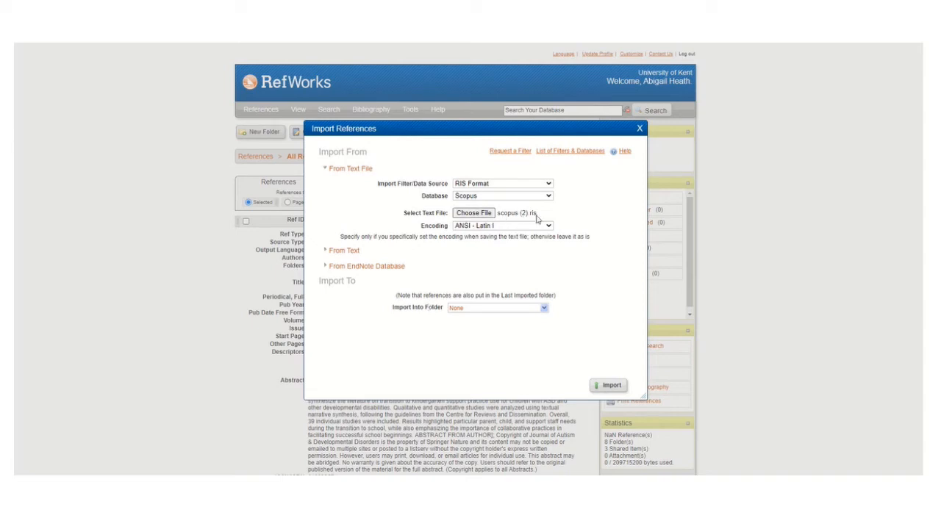
pyautogui.click(614, 386)
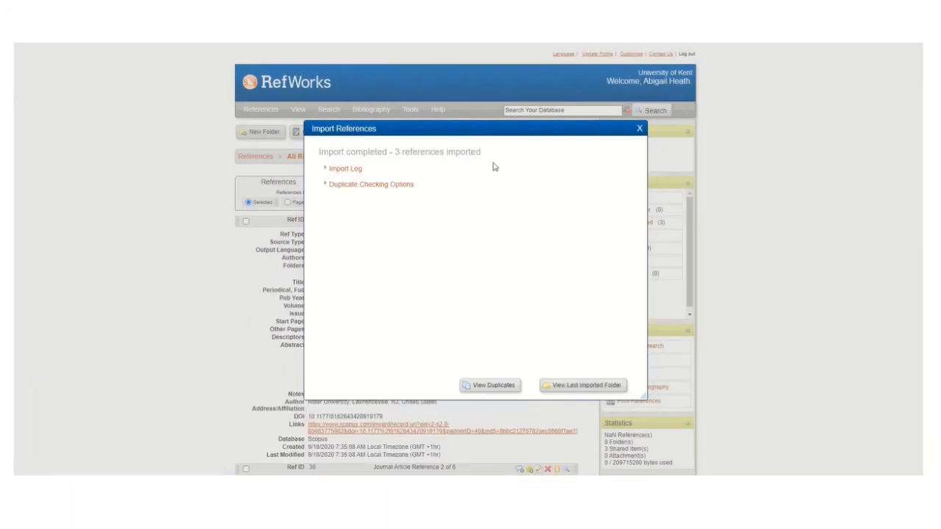
# - Open the Last Imported folder and examine the imported references, comparing them with the documents selected in Scopus
pyautogui.click(561, 386)
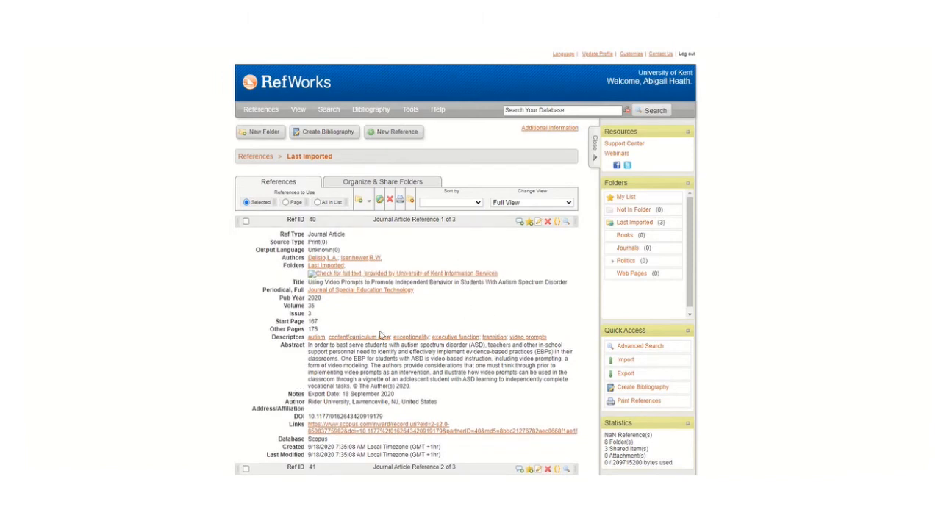
pyautogui.scroll(-1, 462, 395)
pyautogui.scroll(-3, 463, 395)
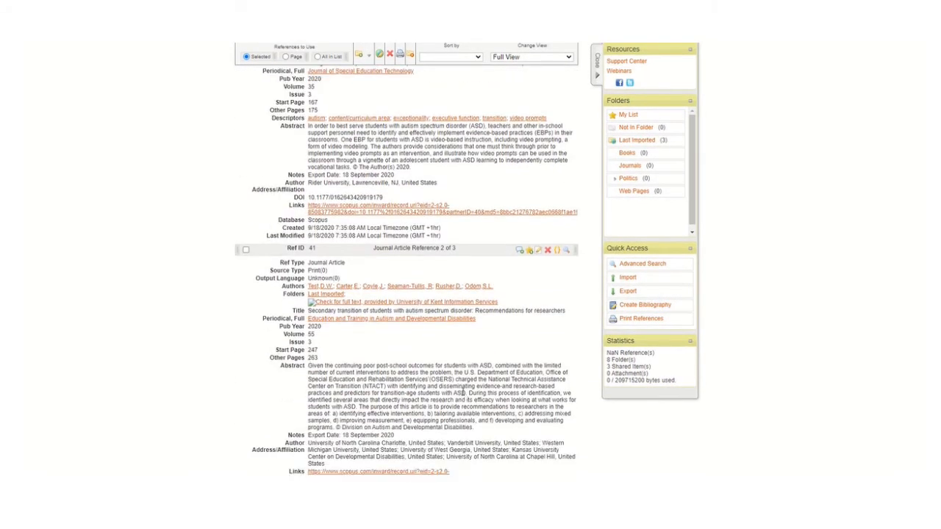
pyautogui.scroll(-1, 462, 394)
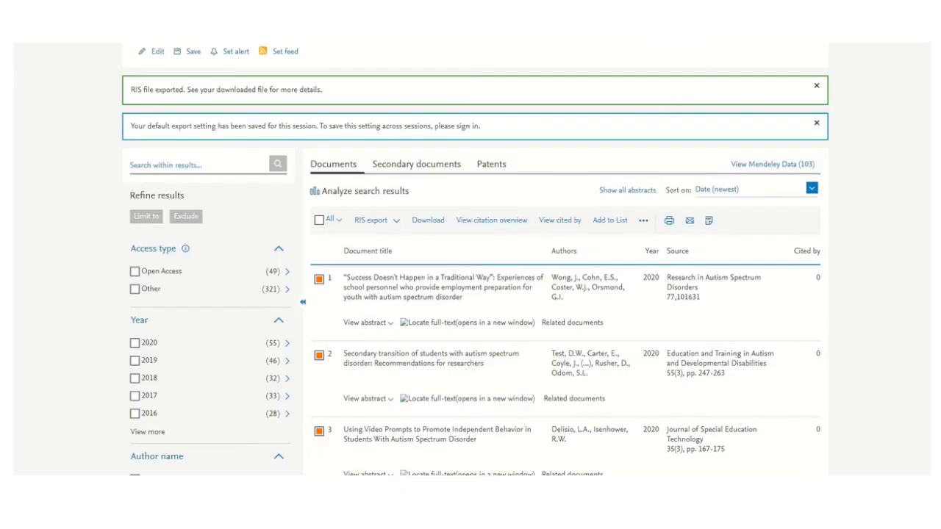
pyautogui.scroll(-1, 447, 294)
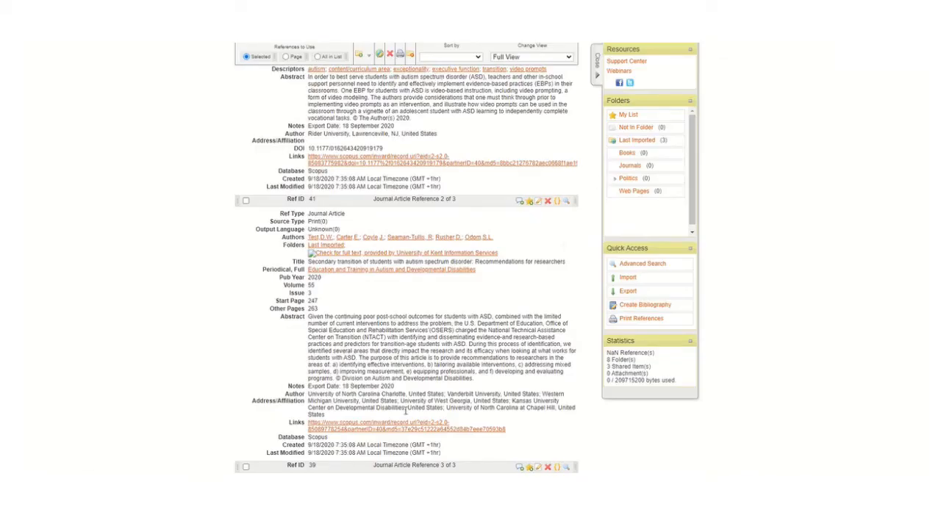
pyautogui.scroll(4, 404, 414)
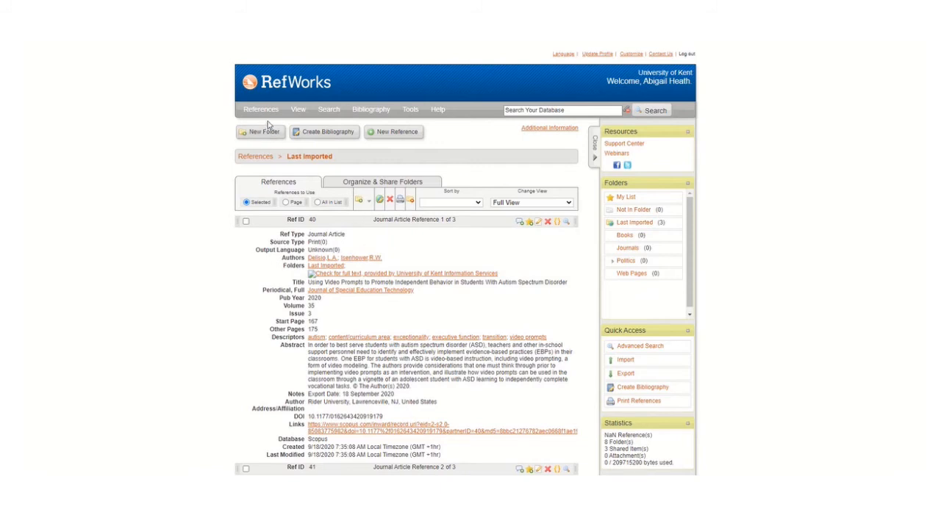
pyautogui.moveTo(327, 117)
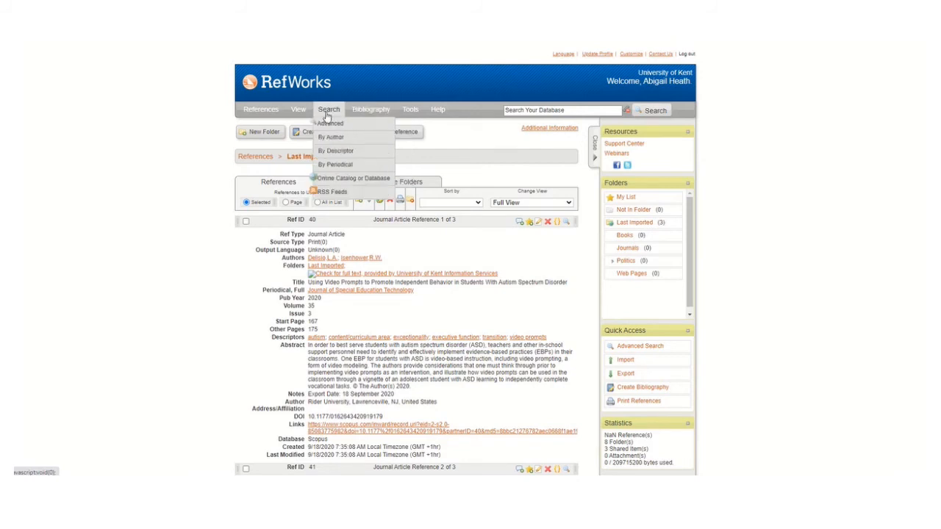
pyautogui.moveTo(293, 114)
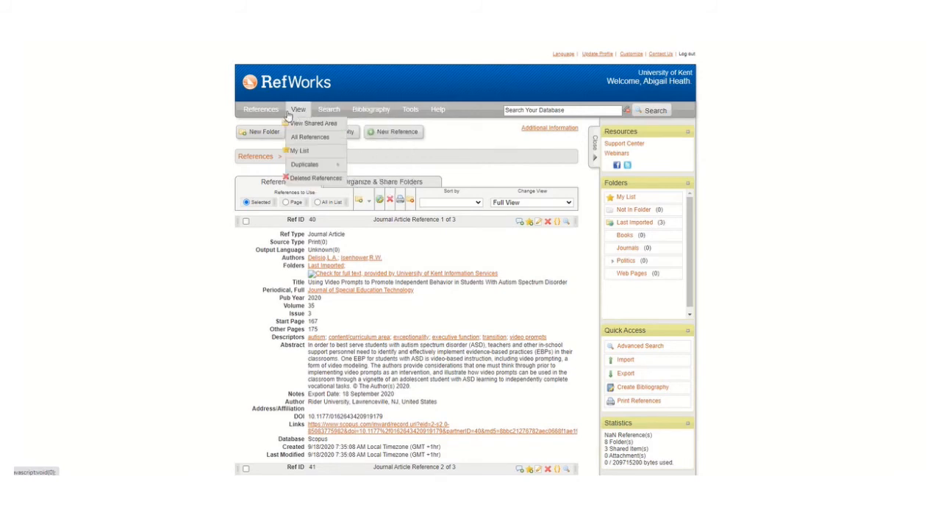
pyautogui.moveTo(303, 169)
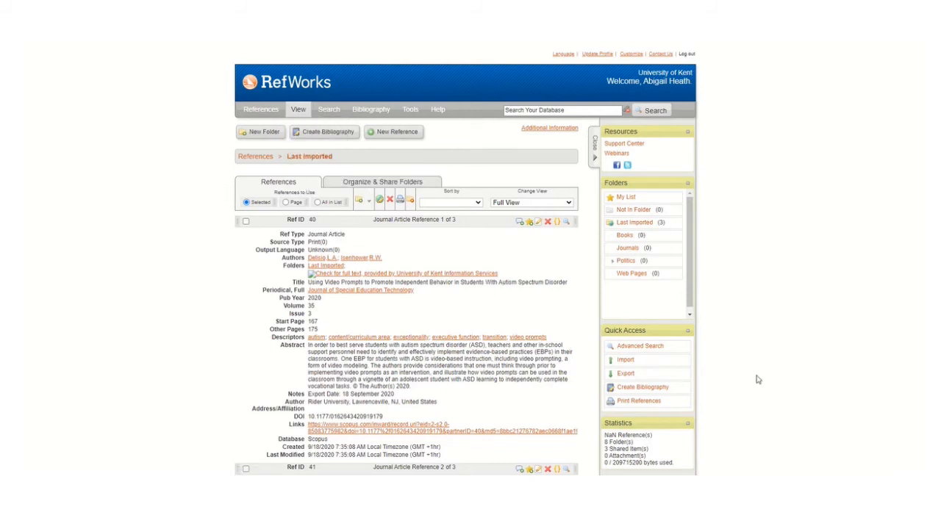
pyautogui.moveTo(411, 112)
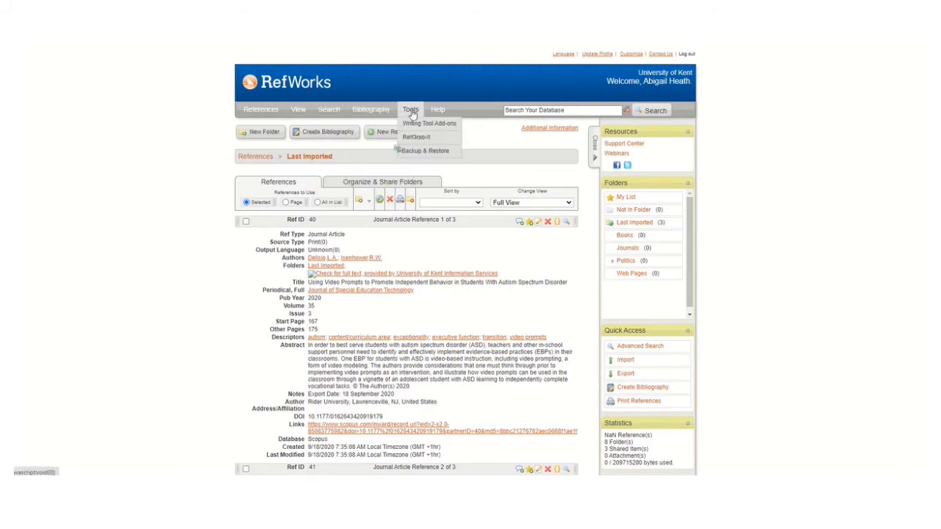
pyautogui.moveTo(449, 115)
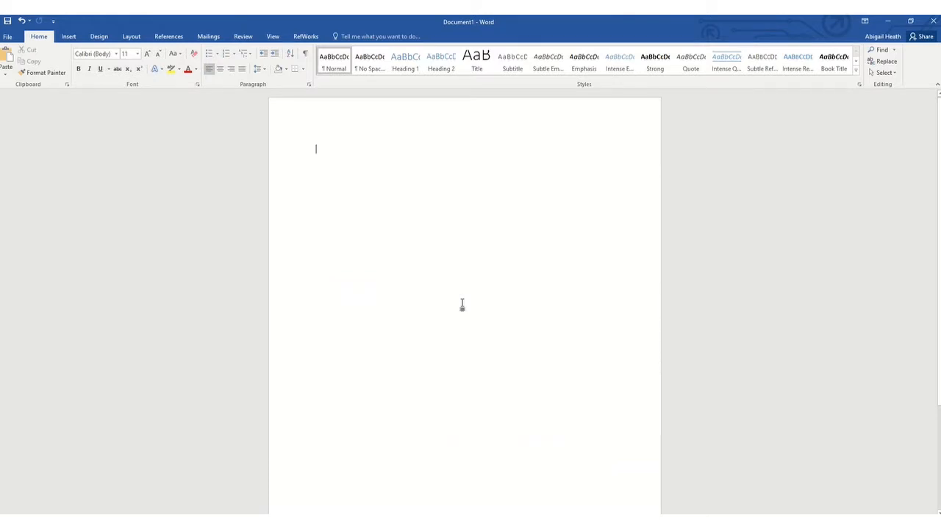
# - Switch to the blank Word document and fill it with sample paragraphs using =rand()
pyautogui.write('=')
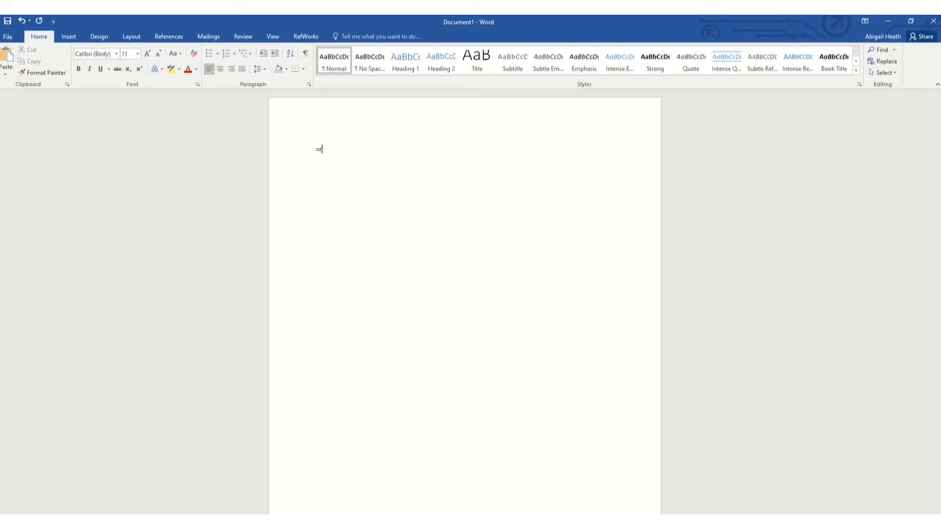
pyautogui.write('rand()')
pyautogui.press('Return')
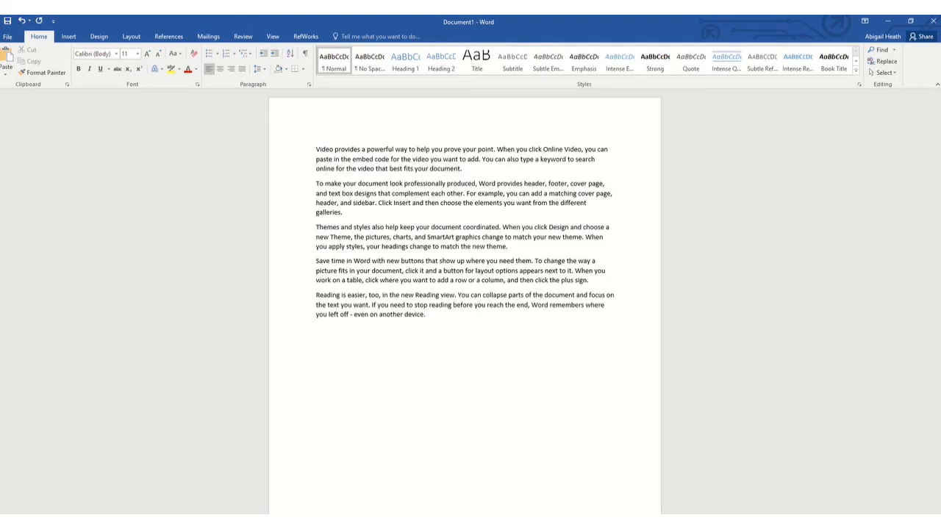
# - At the end of the first paragraph, insert a RefWorks citation for the 2017 article "Reasons for the Emergence of the 'Islamic State'" from the Journals folder
pyautogui.click(470, 171)
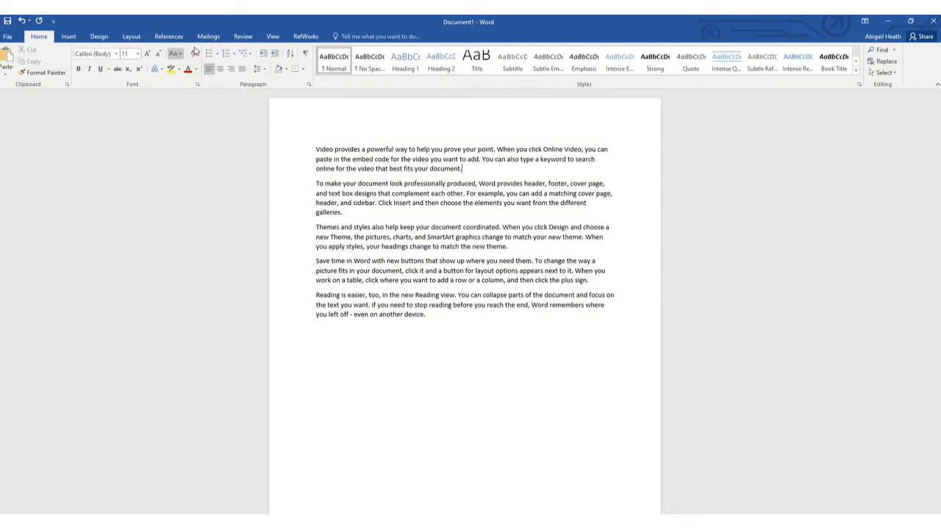
pyautogui.click(309, 39)
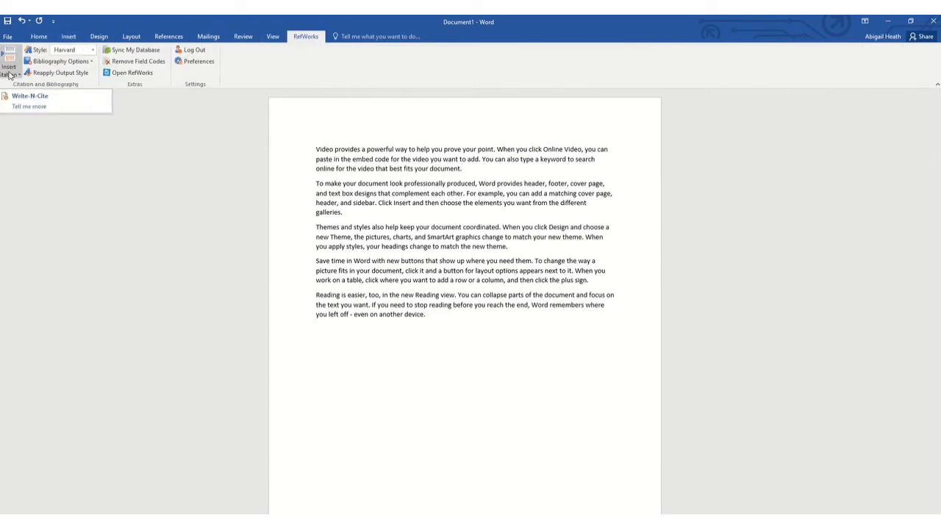
pyautogui.click(10, 74)
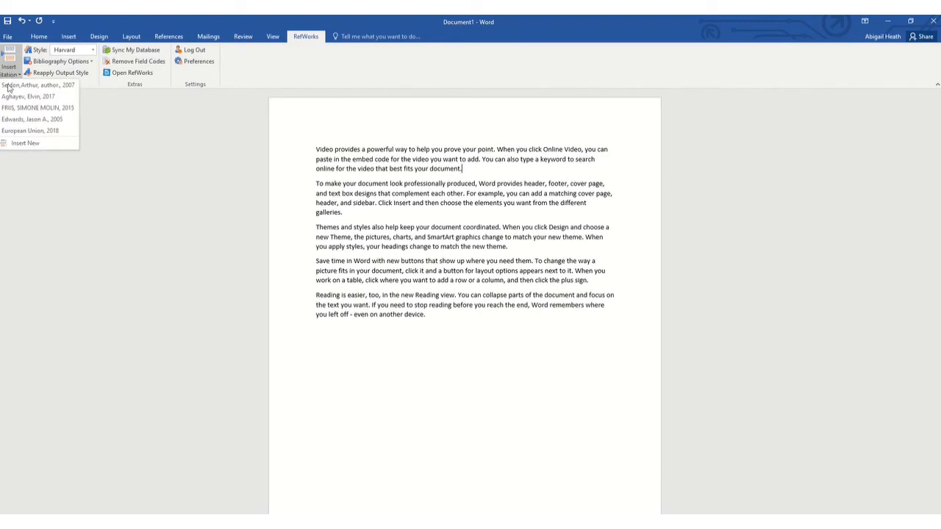
pyautogui.click(22, 143)
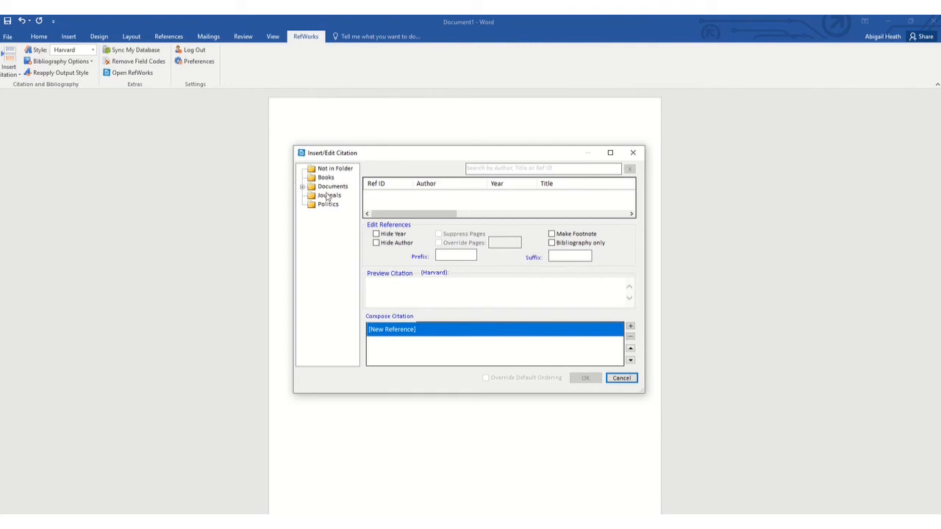
pyautogui.click(301, 187)
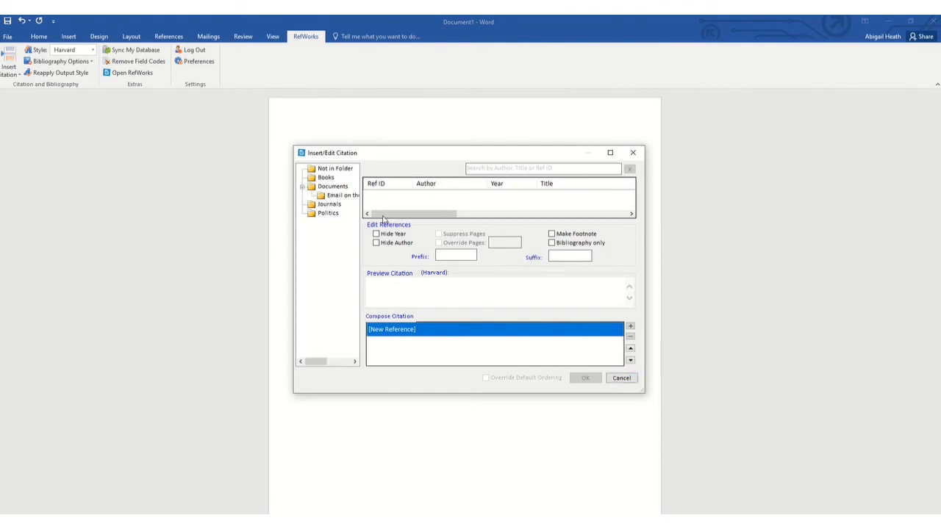
pyautogui.click(327, 205)
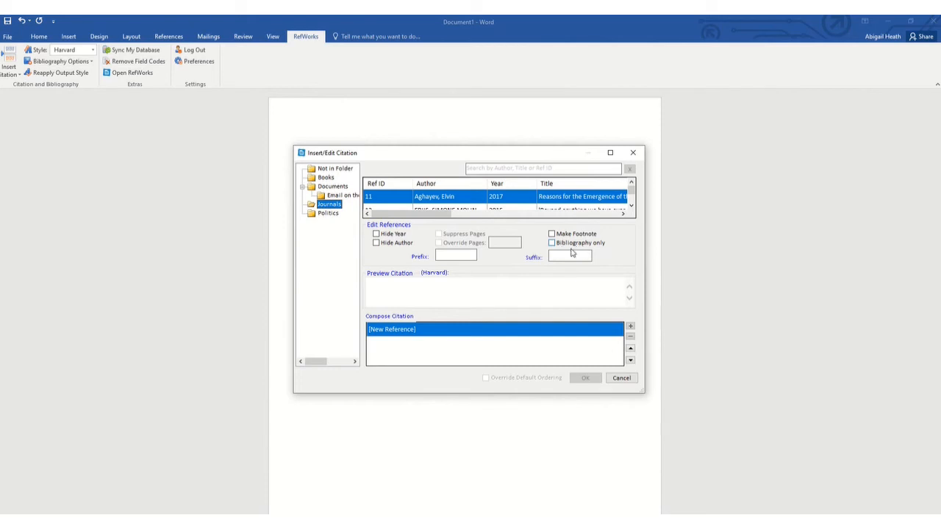
pyautogui.doubleClick(426, 201)
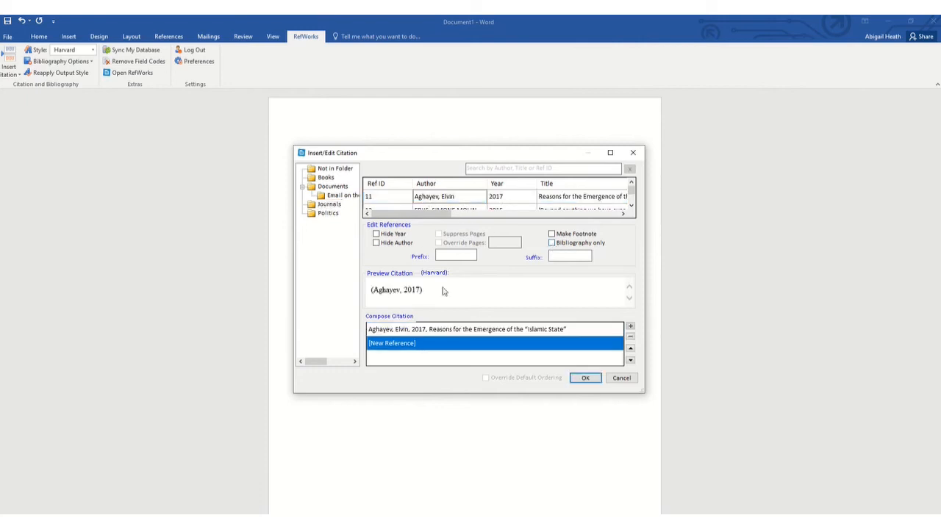
pyautogui.click(584, 378)
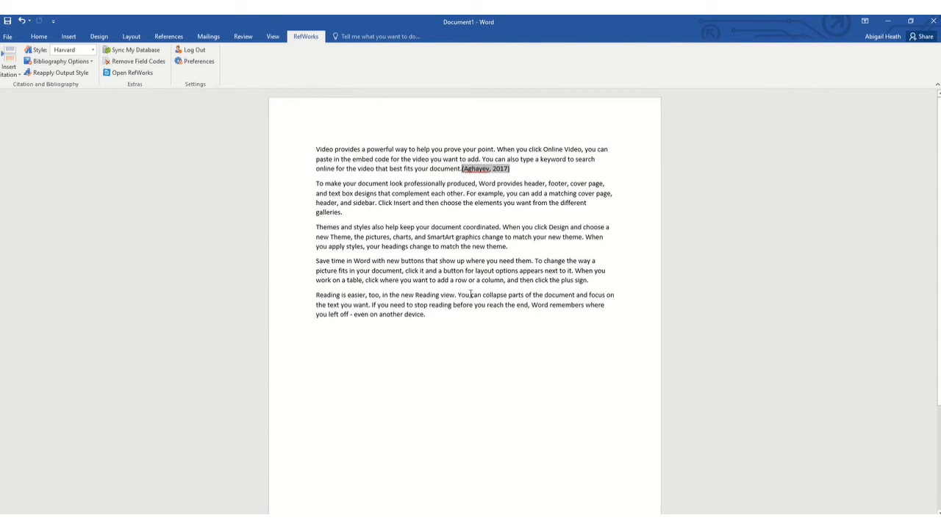
# - Start a new line below the last paragraph and insert the RefWorks bibliography there
pyautogui.click(441, 316)
pyautogui.press('Return')
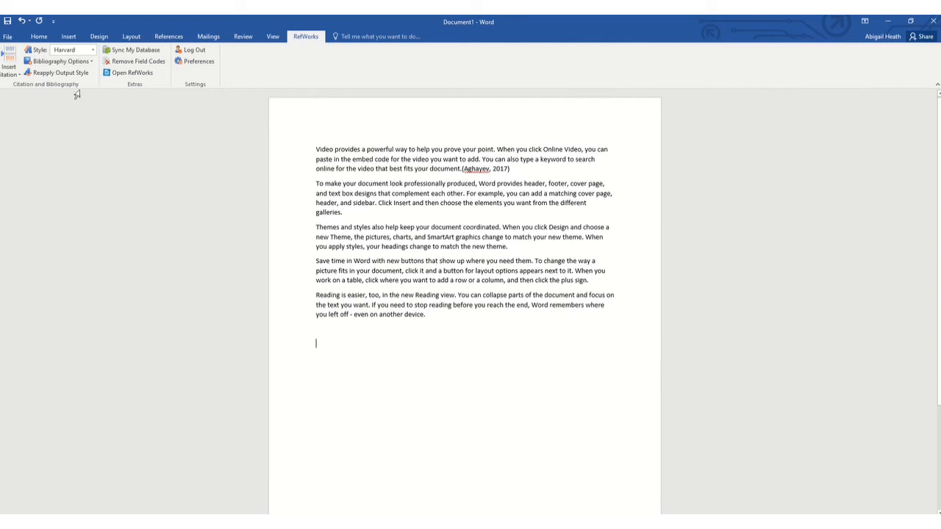
pyautogui.click(66, 65)
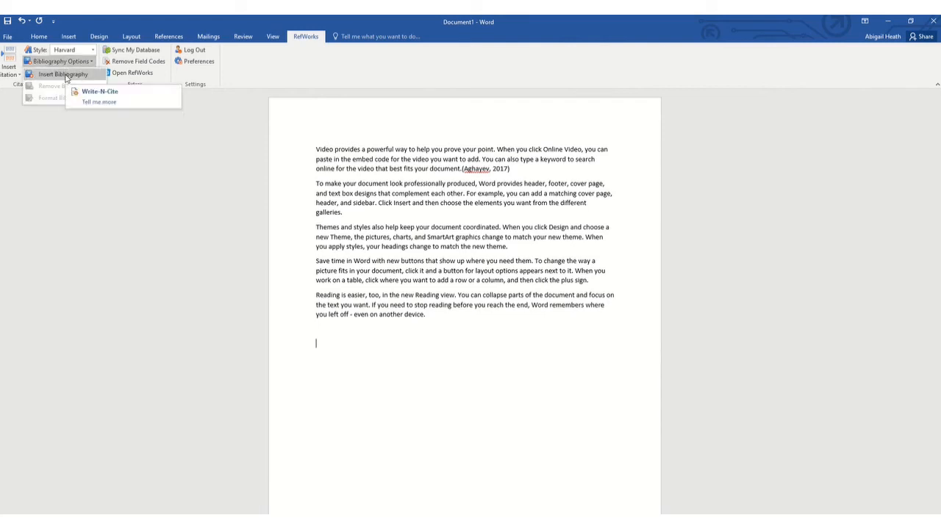
pyautogui.click(65, 76)
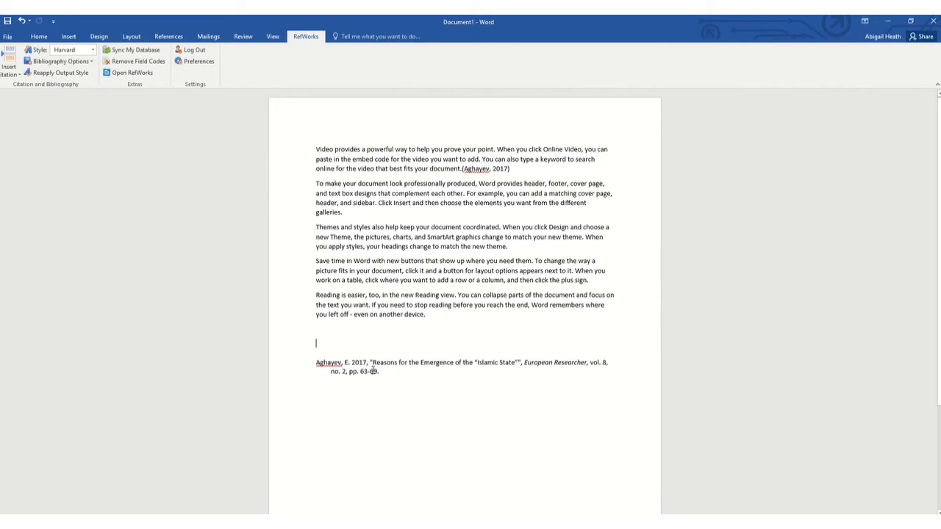
# - Compare the in-text citation in the first paragraph with its full entry in the bibliography
pyautogui.click(478, 169)
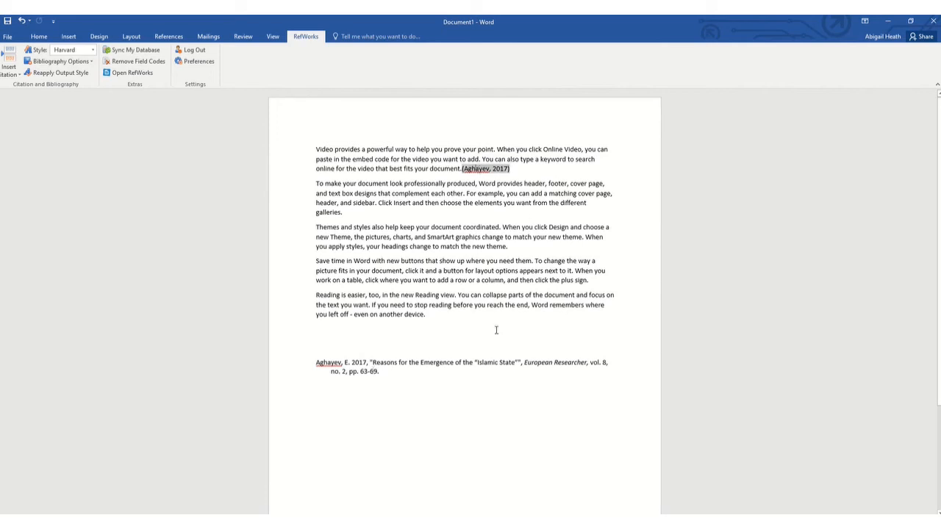
pyautogui.click(358, 363)
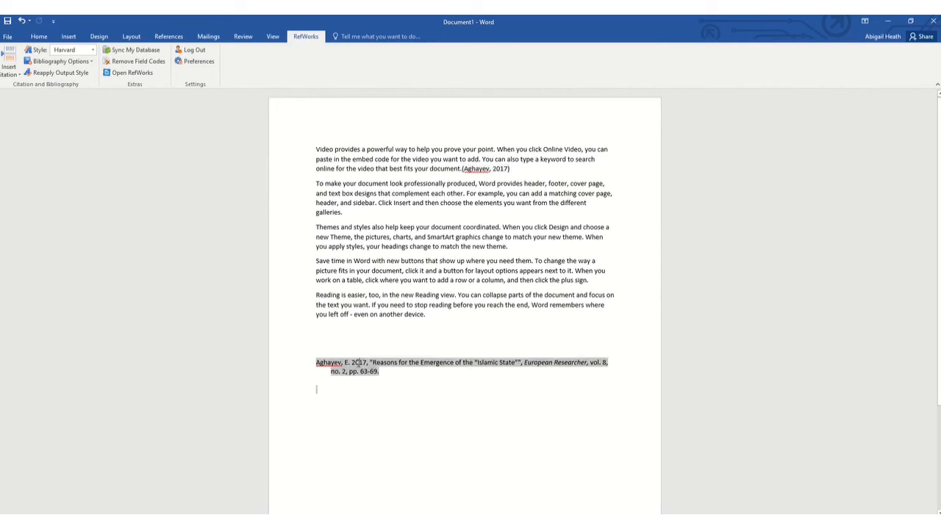
pyautogui.click(476, 171)
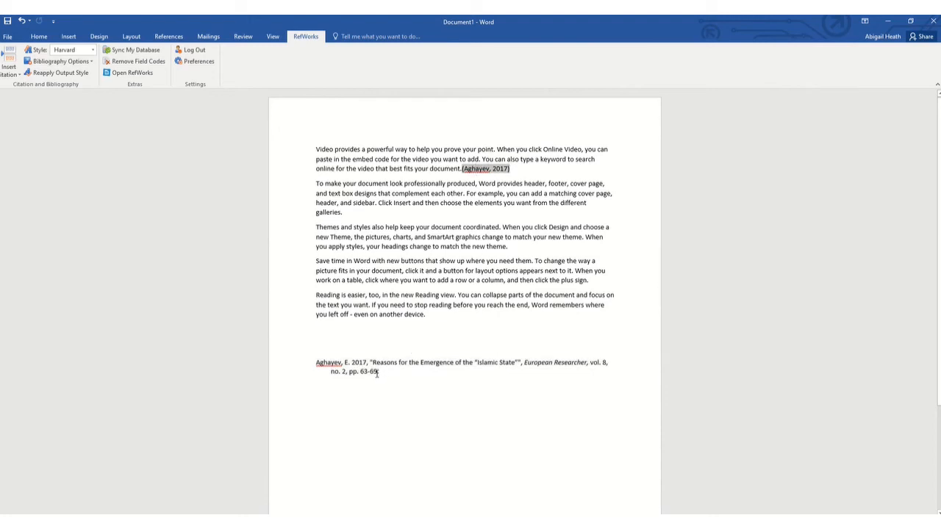
pyautogui.click(377, 372)
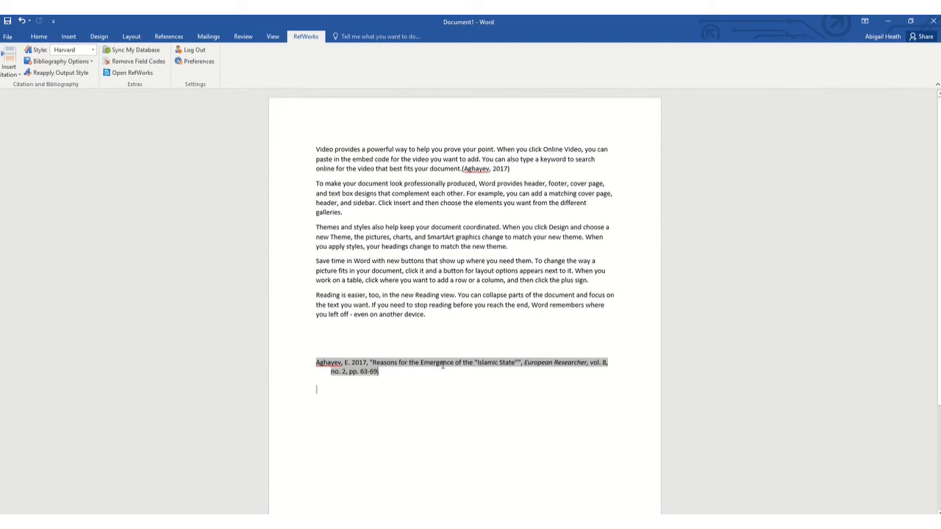
# - Open the selection of other RefWorks output styles and filter it to My Favorites
pyautogui.click(94, 50)
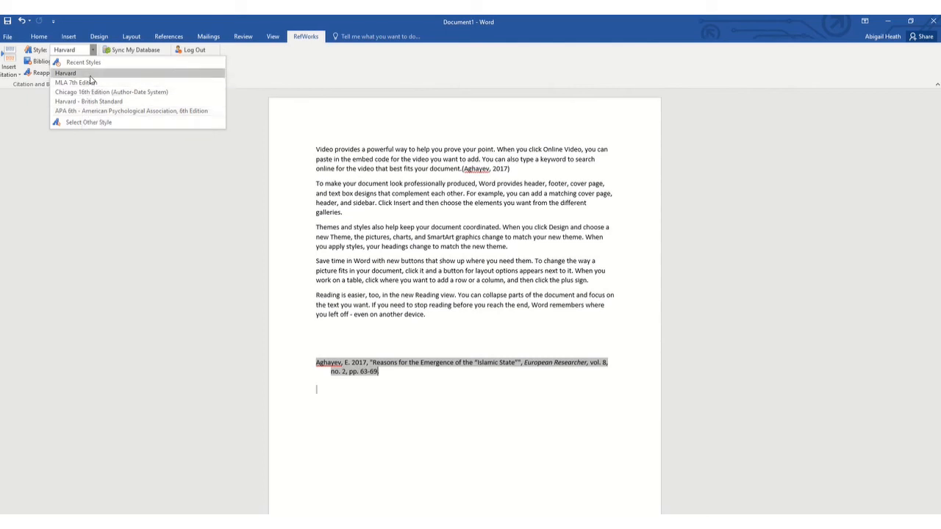
pyautogui.click(103, 124)
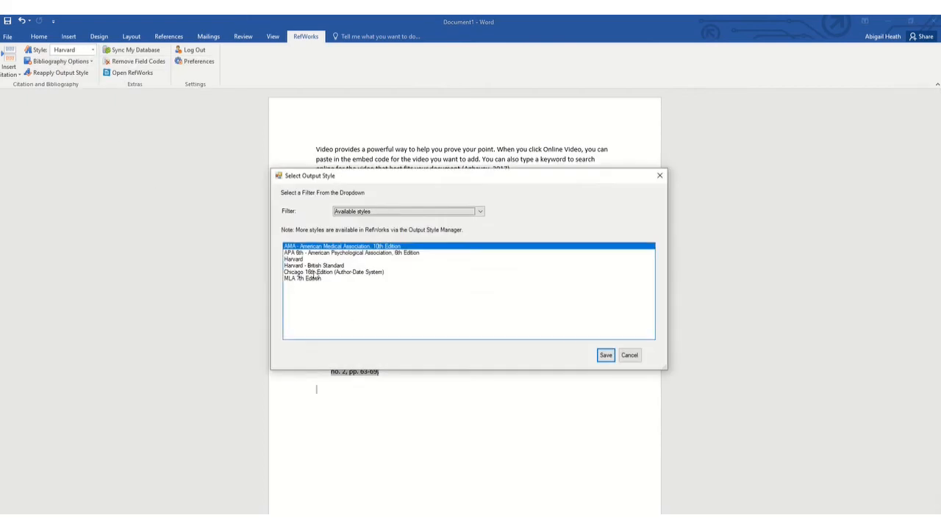
pyautogui.click(480, 213)
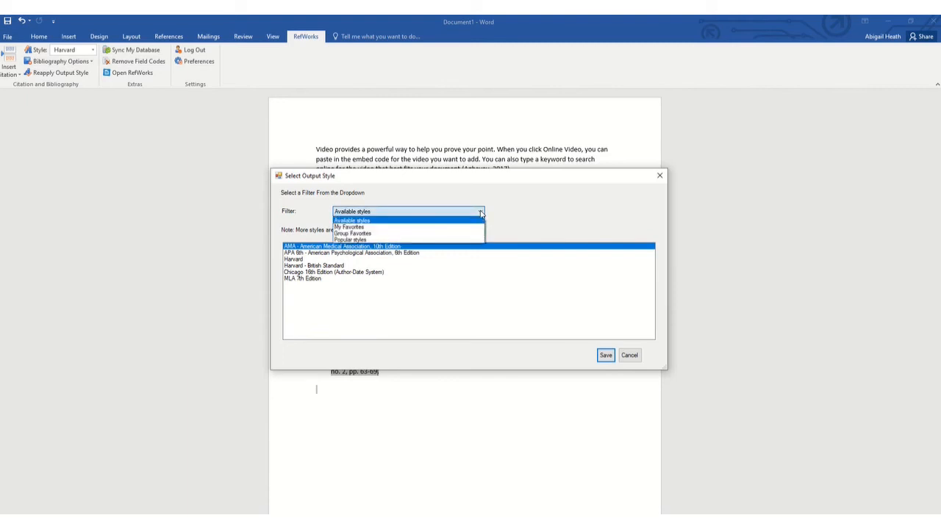
pyautogui.click(367, 227)
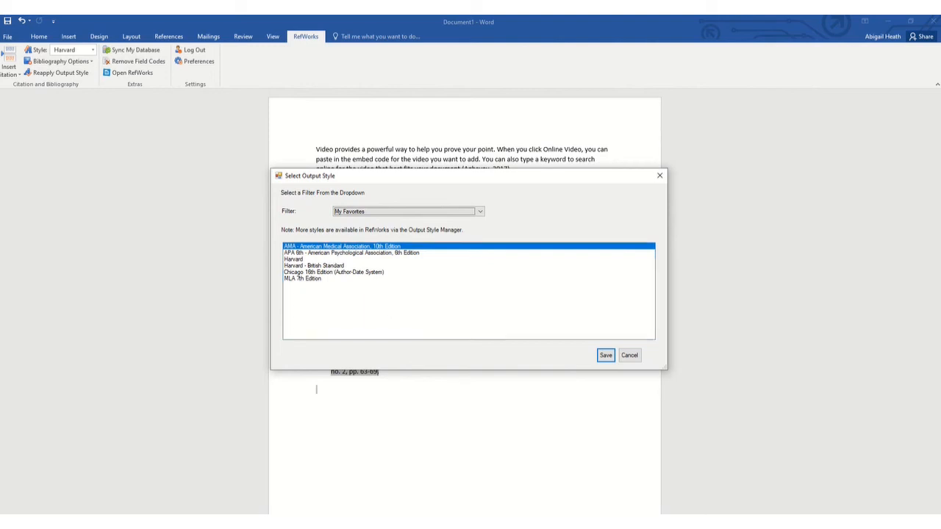
# - Switch to Chrome and try to log in to RefWorks with the University of Kent institutional credentials
pyautogui.click(175, 521)
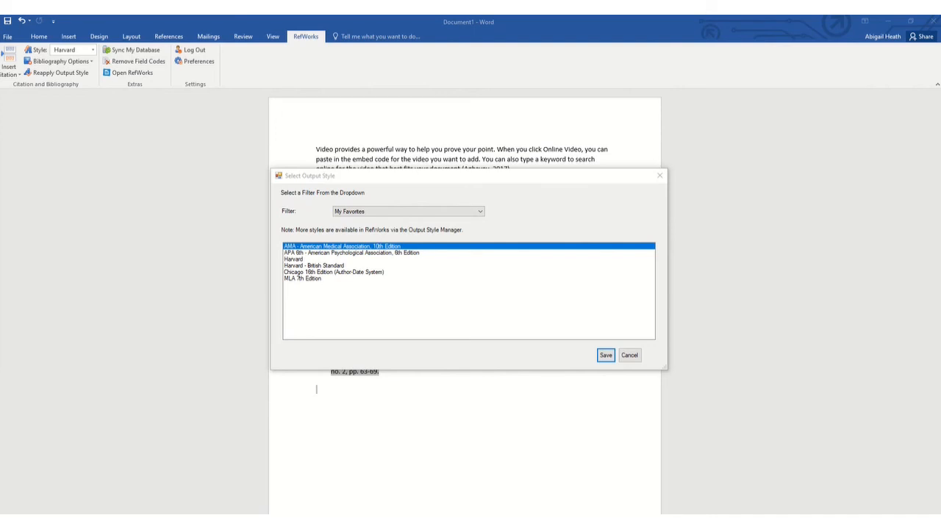
pyautogui.moveTo(0, 80); pyautogui.dragTo(421, 142)
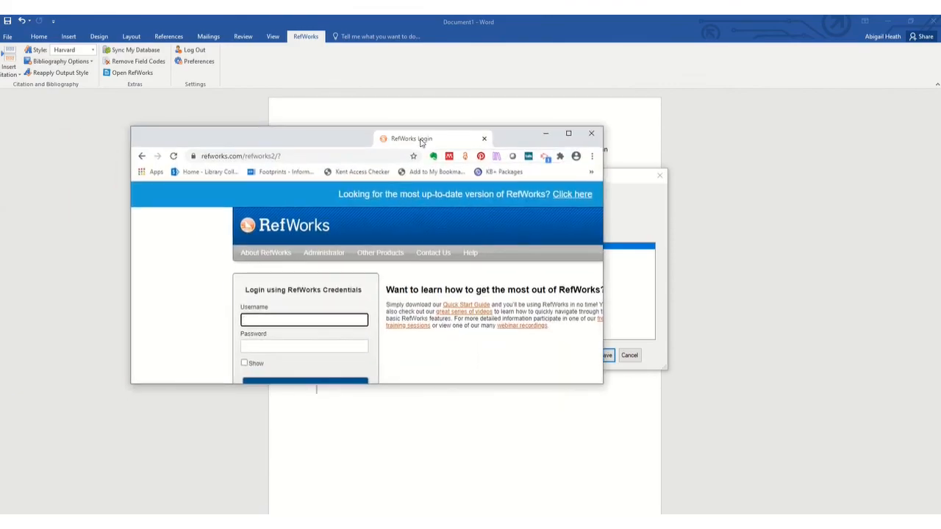
pyautogui.doubleClick(421, 143)
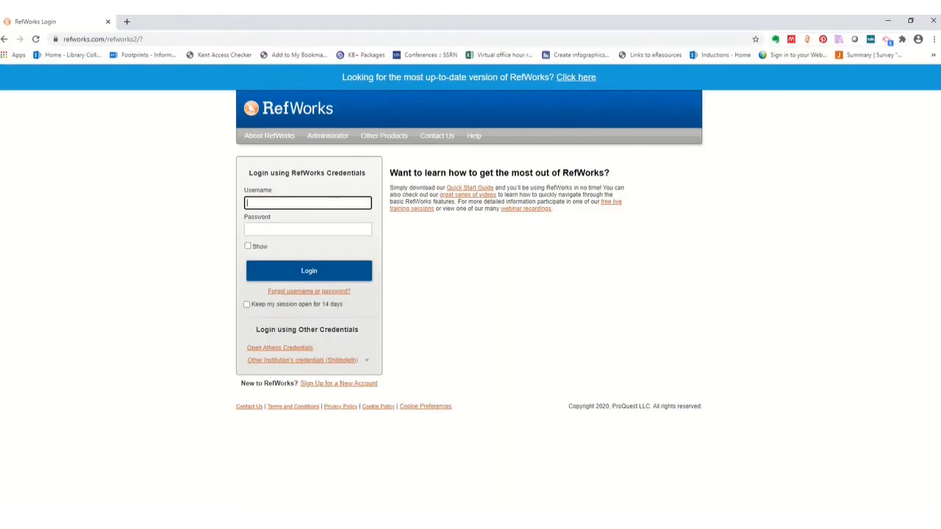
pyautogui.click(263, 361)
pyautogui.write('k')
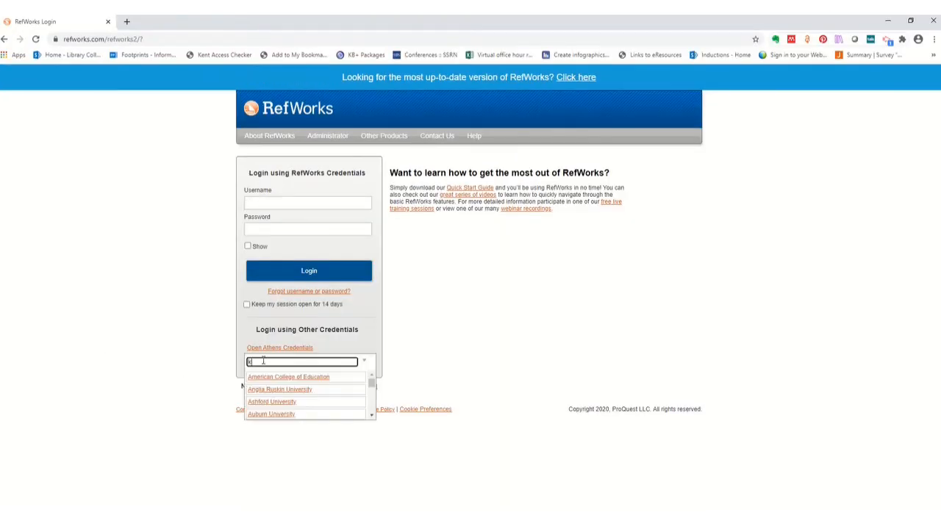
pyautogui.write('ent')
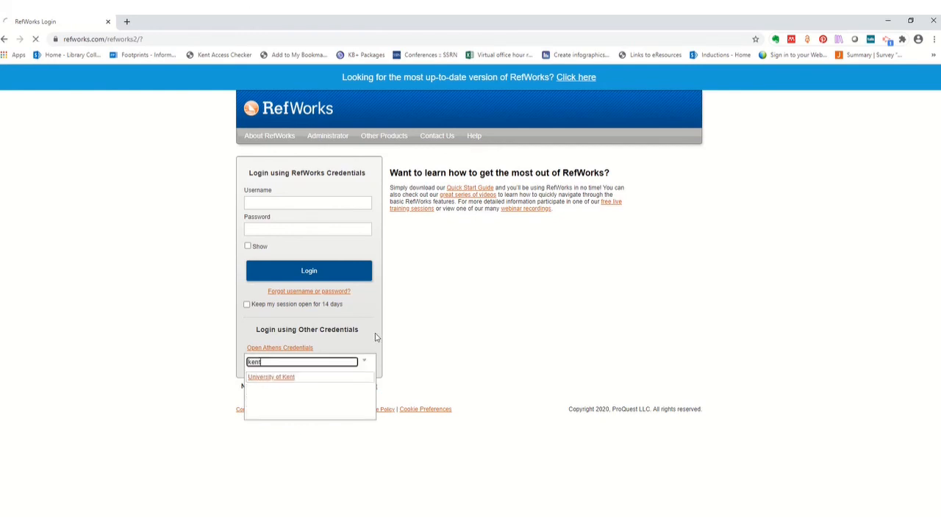
pyautogui.press('Return')
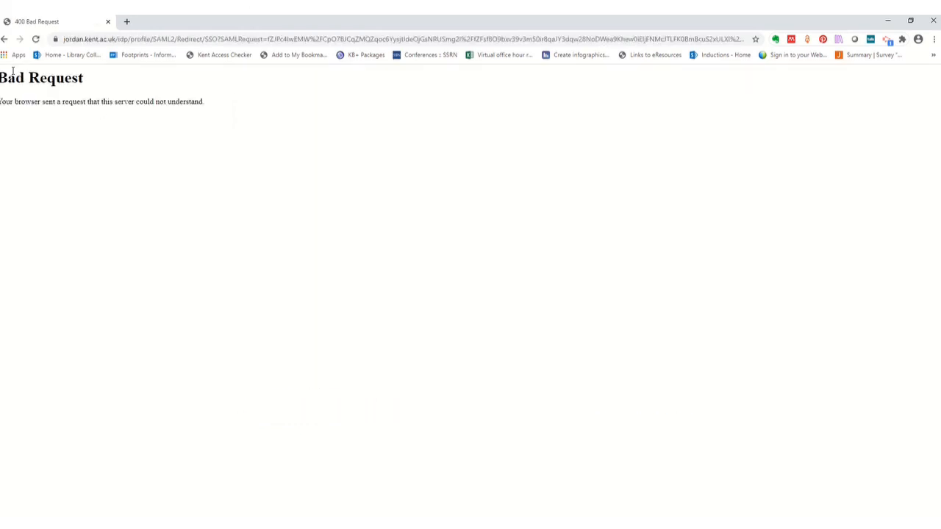
pyautogui.click(4, 40)
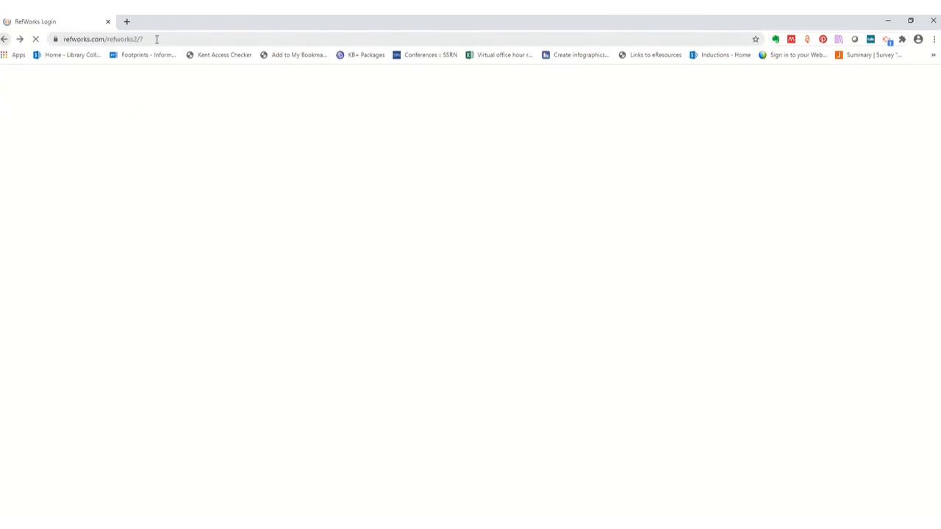
pyautogui.click(156, 39)
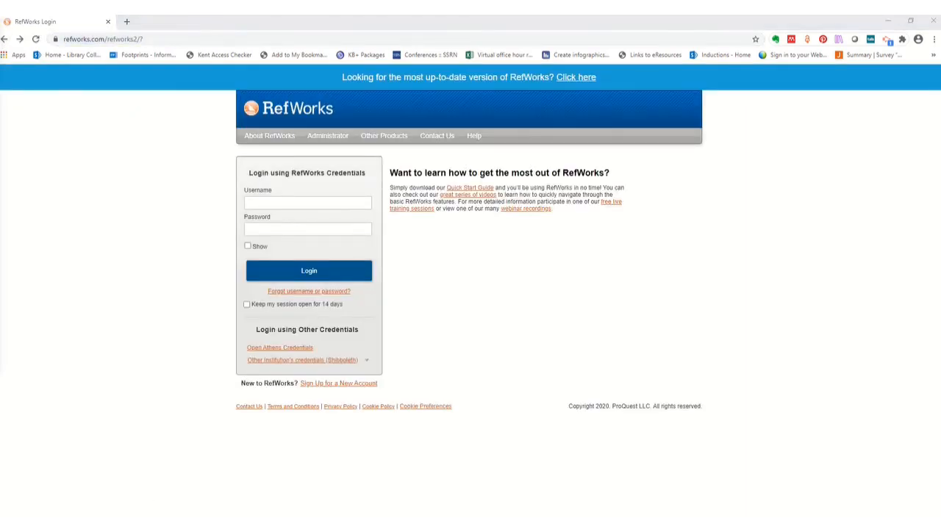
pyautogui.moveTo(0, 164); pyautogui.dragTo(420, 195)
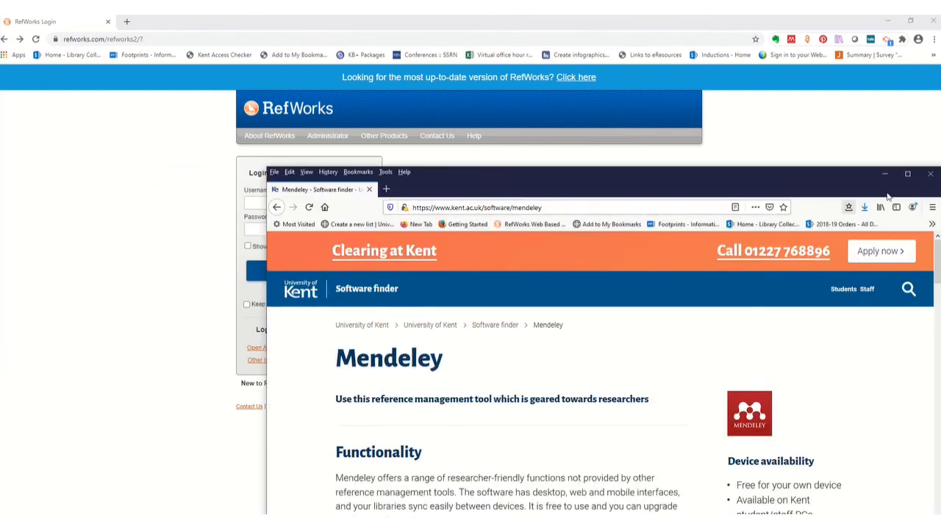
pyautogui.click(907, 174)
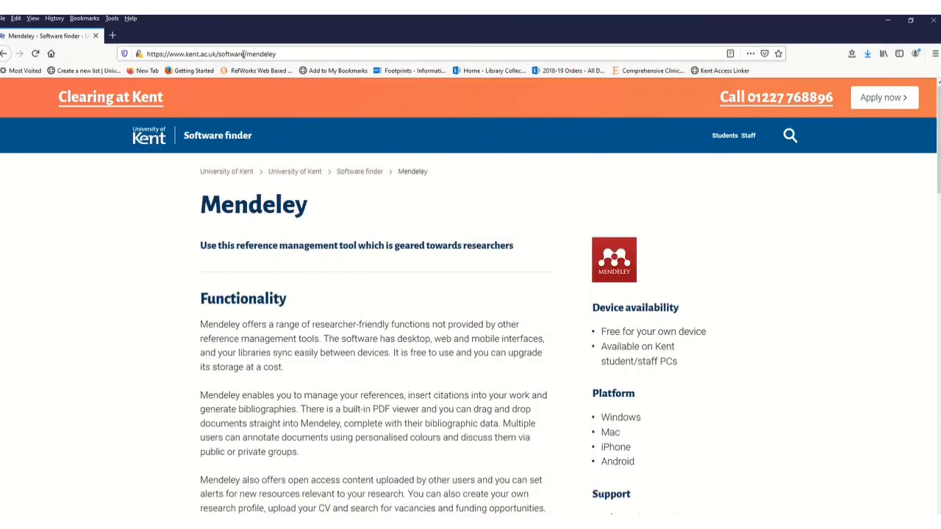
pyautogui.click(245, 54)
pyautogui.press('BackSpace')
pyautogui.write('https://www.refworks.com/refworks2/')
pyautogui.press('Return')
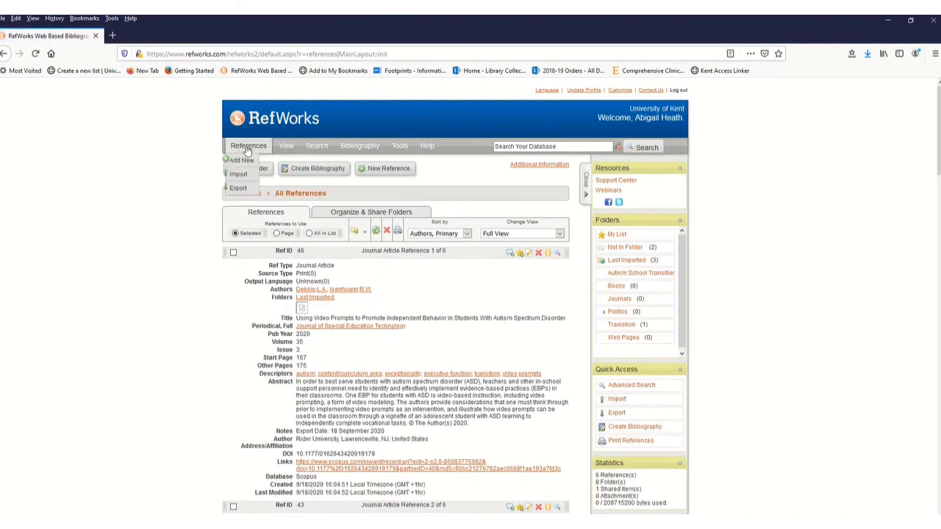
# - Open the Output Style Manager and look through the full list of output styles and the favorites
pyautogui.moveTo(291, 149)
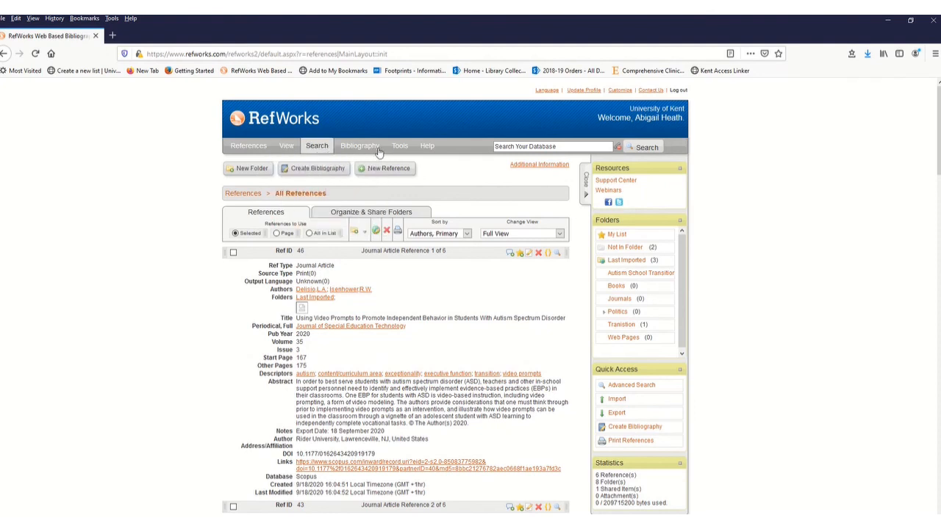
pyautogui.moveTo(379, 151)
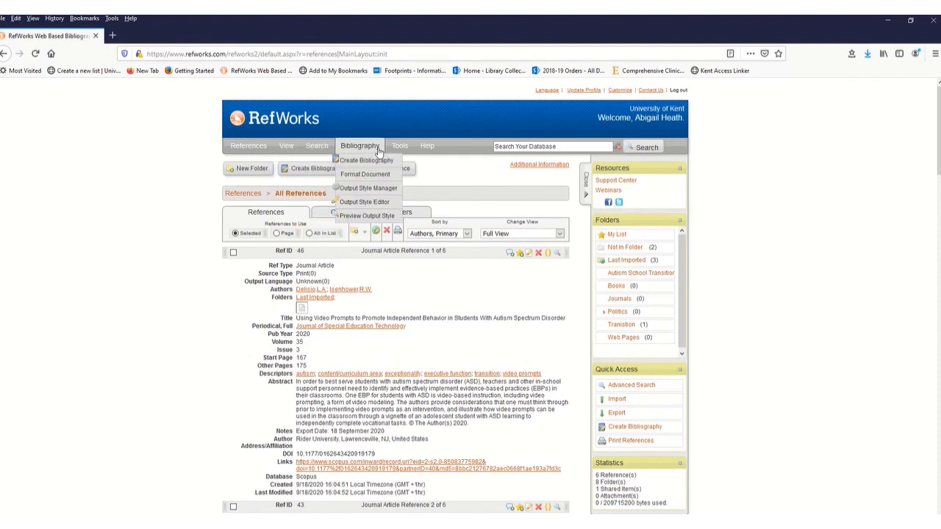
pyautogui.click(354, 189)
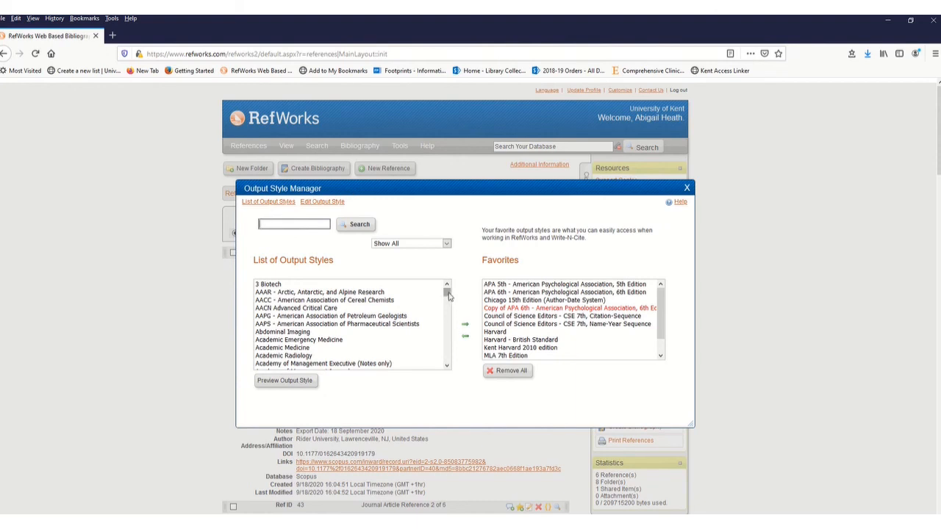
pyautogui.moveTo(447, 294)
pyautogui.mouseDown()
pyautogui.moveTo(446, 362)
pyautogui.moveTo(444, 307)
pyautogui.mouseUp()
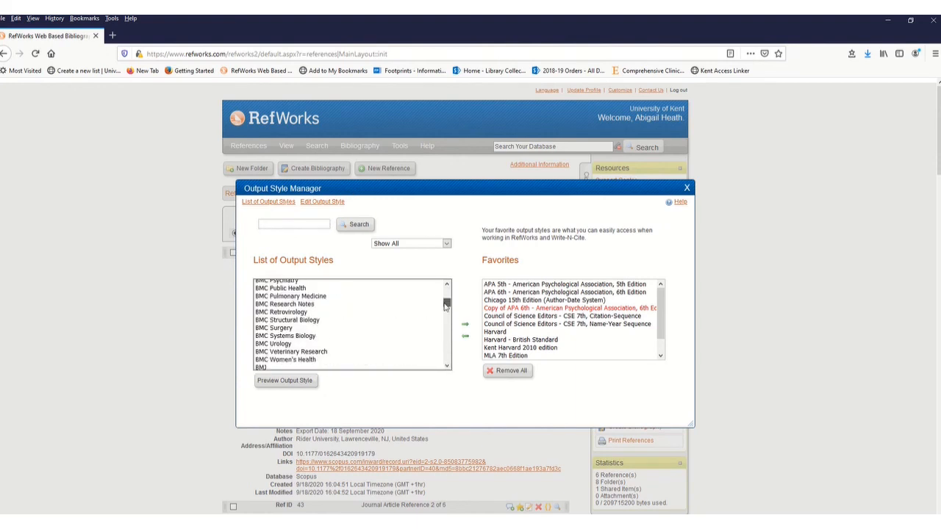
pyautogui.moveTo(445, 306); pyautogui.dragTo(446, 291)
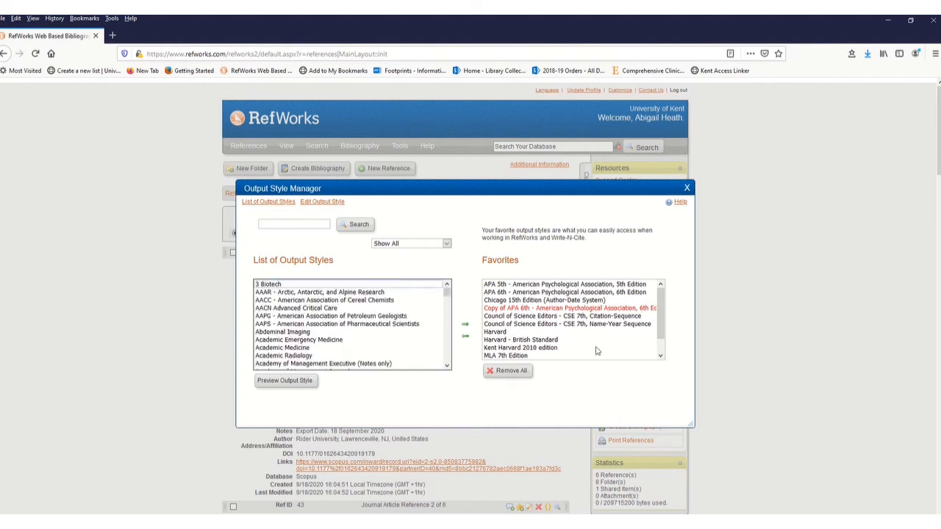
pyautogui.moveTo(661, 309)
pyautogui.mouseDown()
pyautogui.moveTo(660, 322)
pyautogui.moveTo(662, 310)
pyautogui.mouseUp()
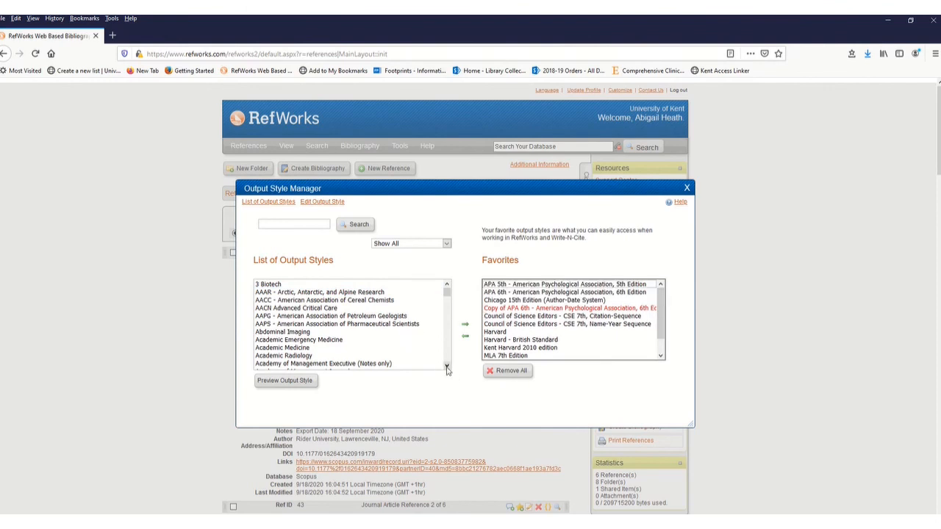
pyautogui.moveTo(446, 367); pyautogui.dragTo(446, 367)
# - Search the output styles for "apa" and look through the matching styles for the 7th edition variants
pyautogui.click(270, 226)
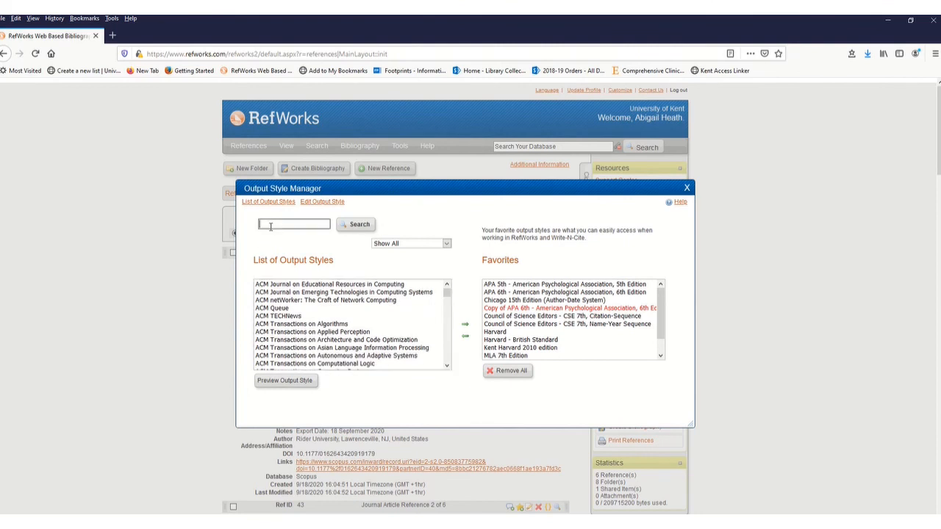
pyautogui.write('apa')
pyautogui.press('Return')
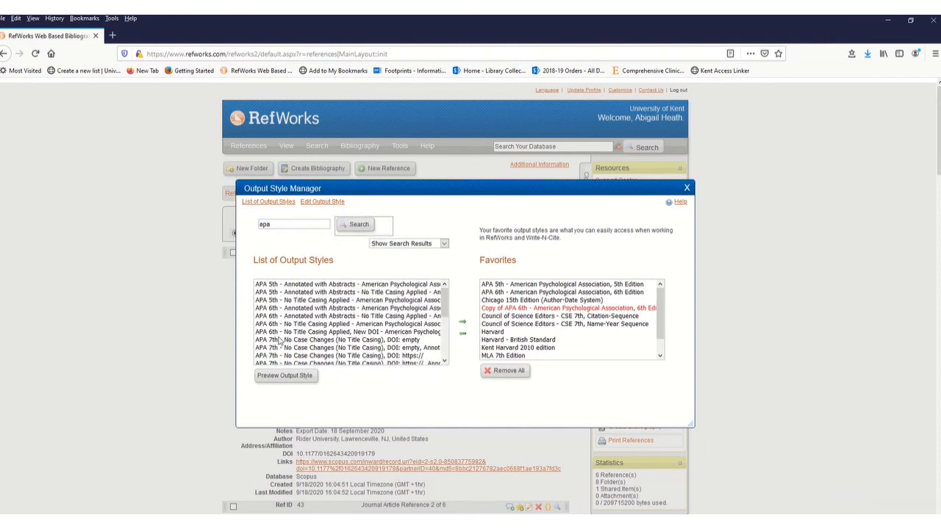
pyautogui.click(444, 363)
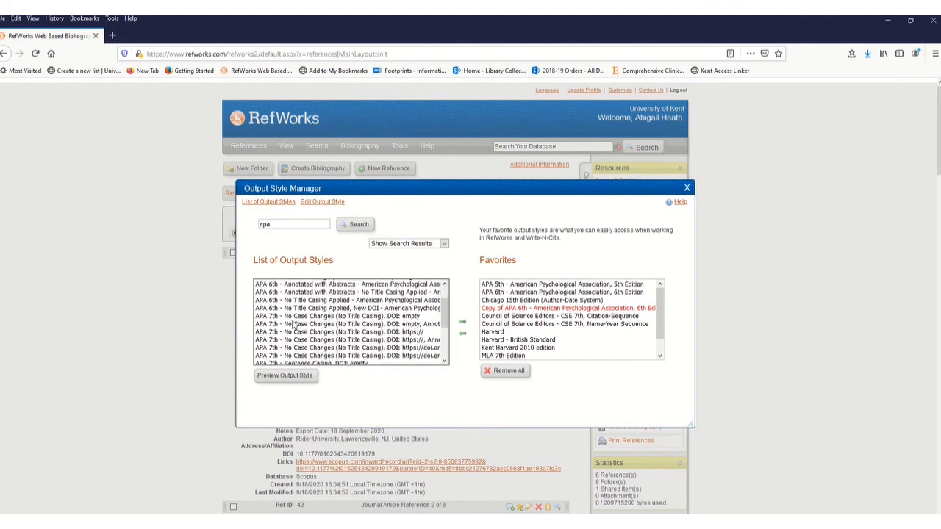
pyautogui.click(410, 328)
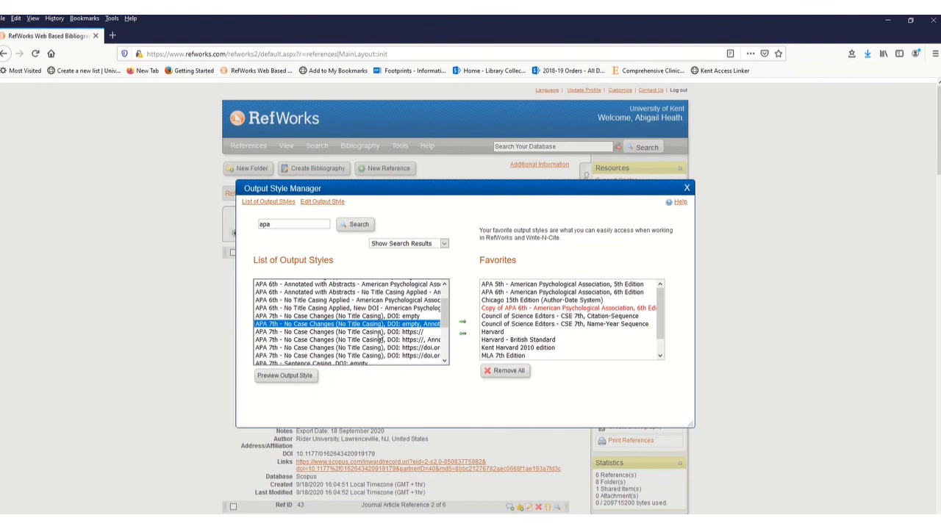
pyautogui.click(398, 332)
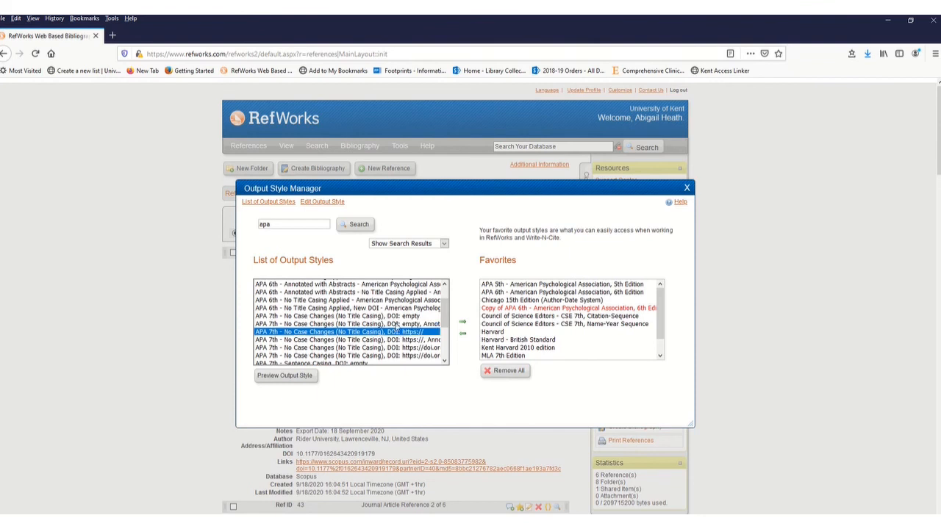
pyautogui.click(286, 378)
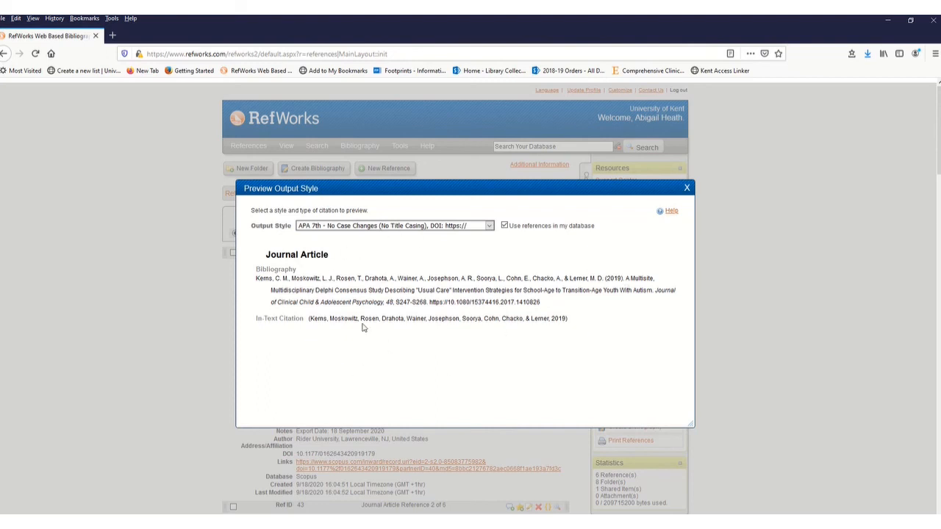
pyautogui.click(687, 188)
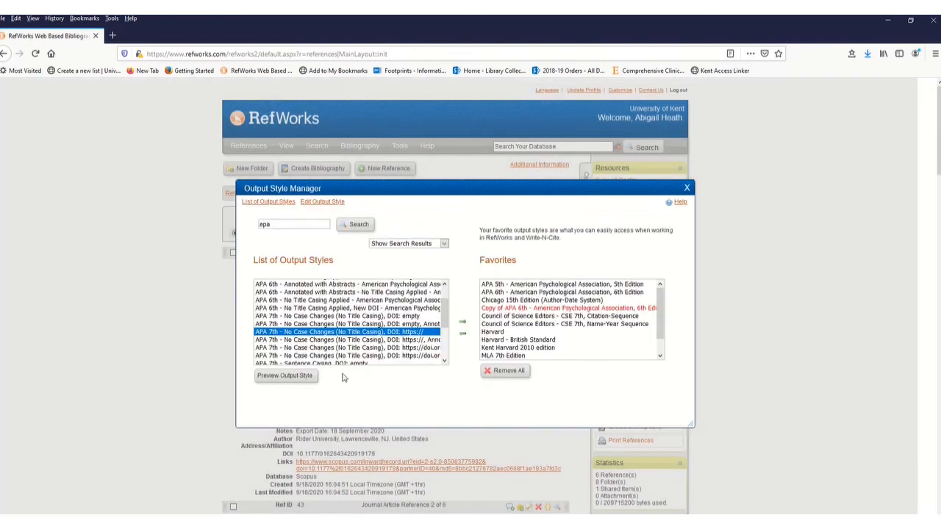
pyautogui.click(462, 326)
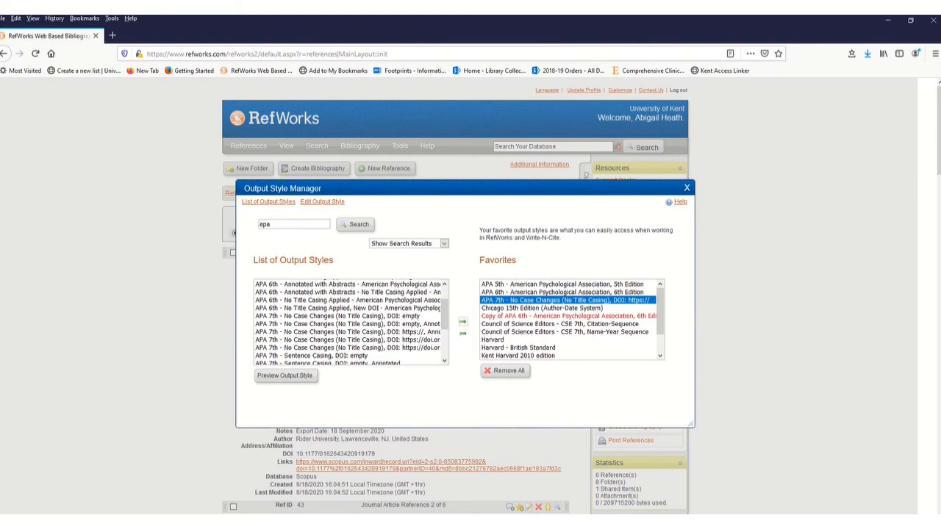
# - Switch back to Word, dismiss the open output style selection and sync the RefWorks database
pyautogui.click(320, 524)
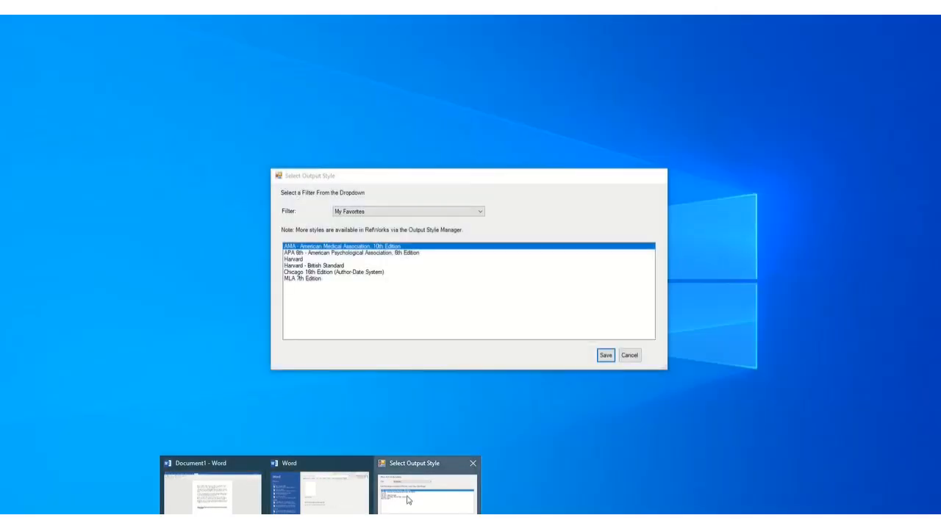
pyautogui.click(409, 500)
pyautogui.click(630, 355)
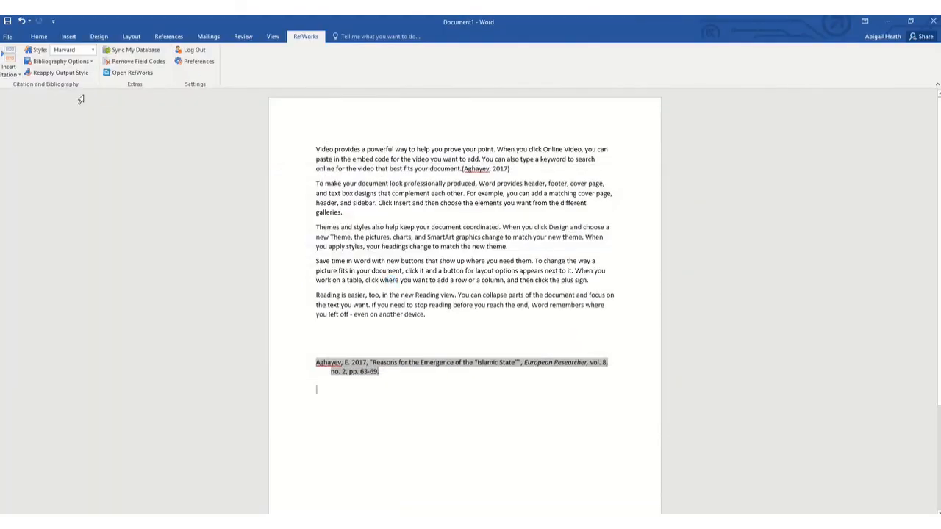
pyautogui.click(130, 52)
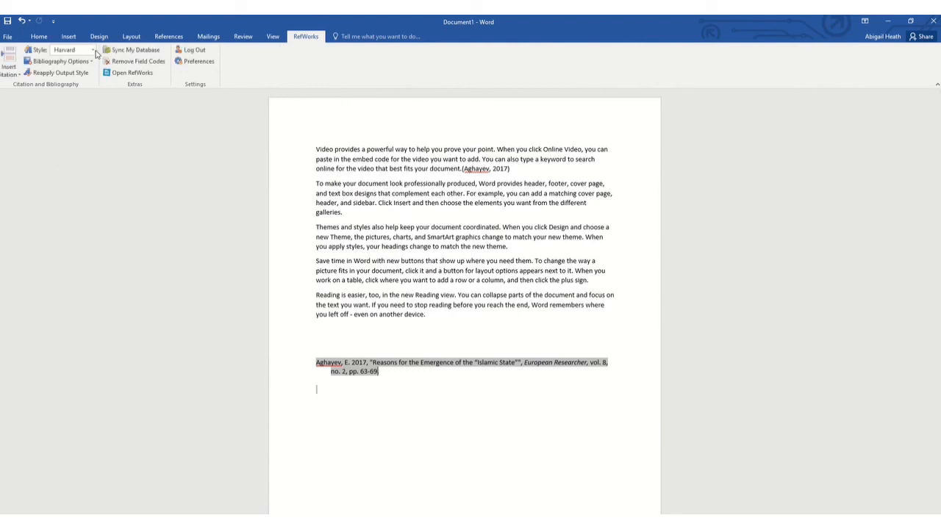
# - Check the My Favorites filter in the output style selection for the added APA 7th style, and close it without saving
pyautogui.click(93, 50)
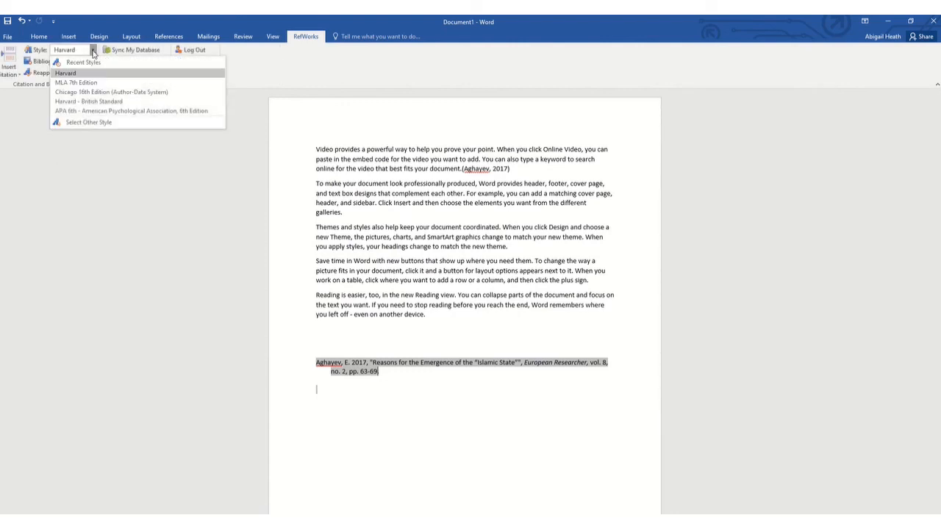
pyautogui.click(91, 123)
pyautogui.click(392, 212)
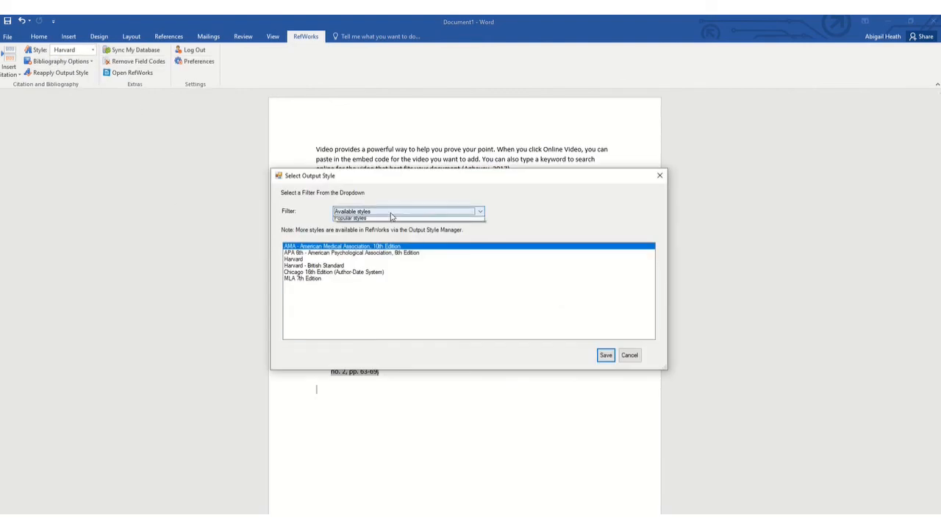
pyautogui.click(380, 228)
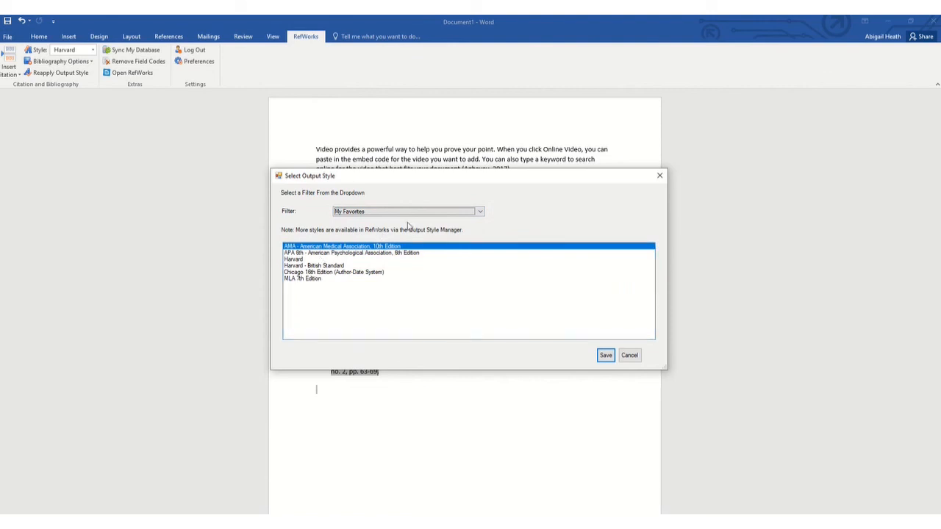
pyautogui.click(378, 214)
pyautogui.click(377, 213)
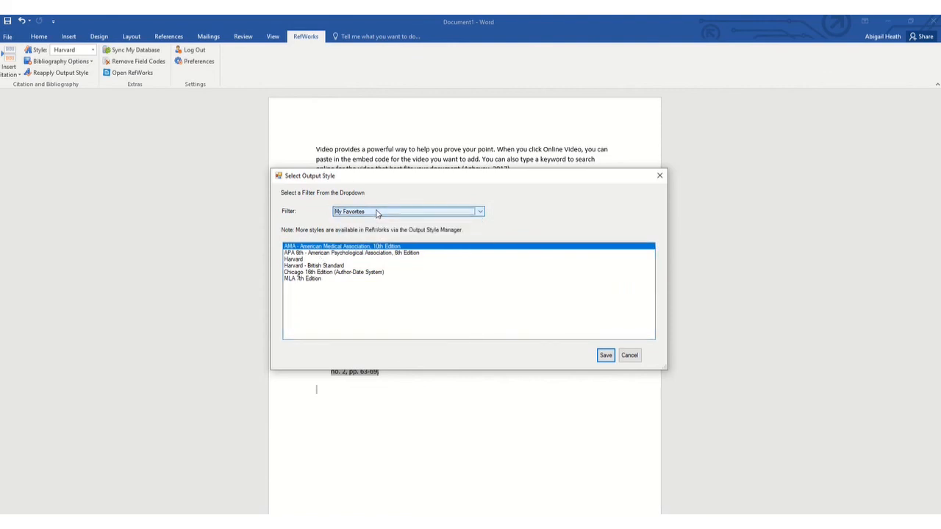
pyautogui.click(630, 355)
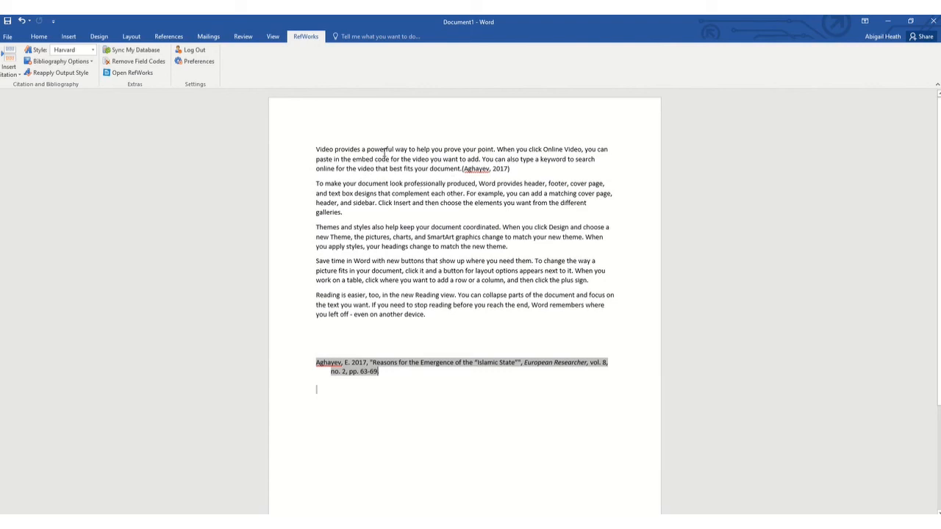
# - Insert the citation for the 2005 article at the end of the second paragraph, after "galleries."
pyautogui.click(510, 168)
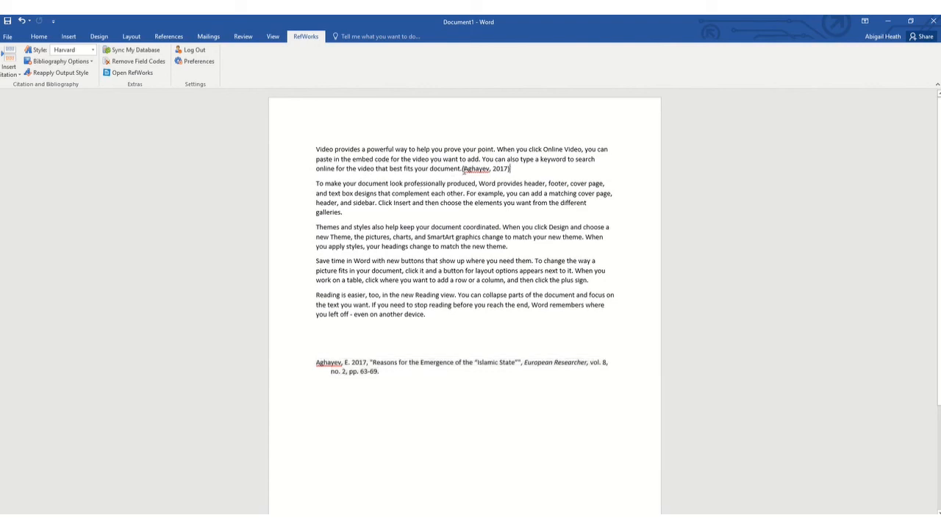
pyautogui.click(358, 212)
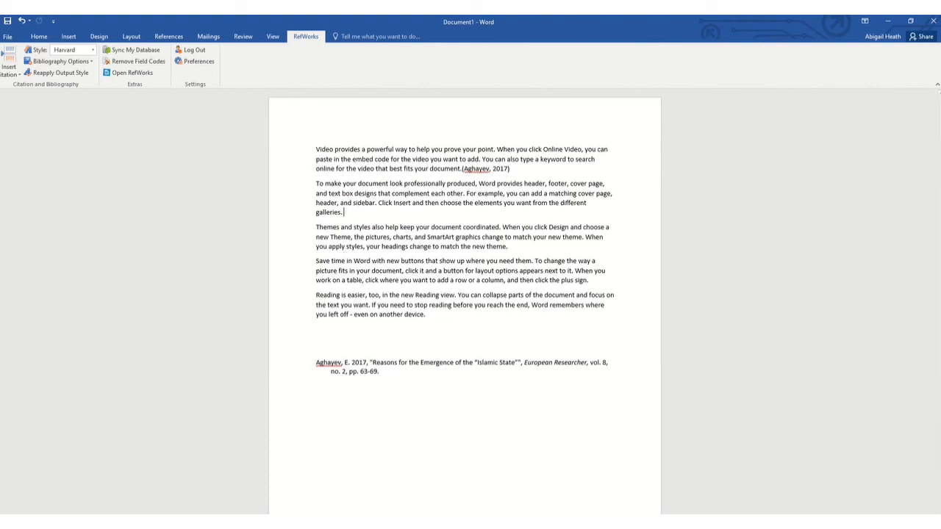
pyautogui.click(9, 64)
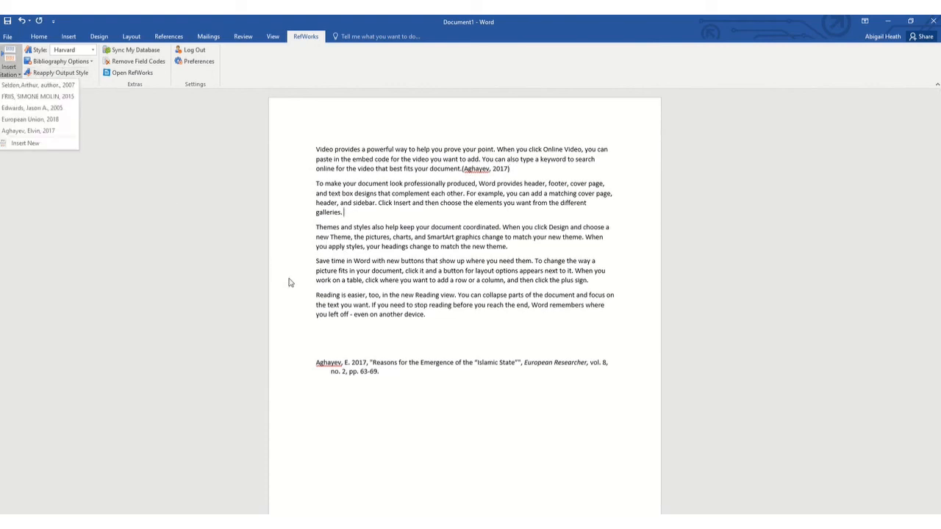
pyautogui.click(42, 120)
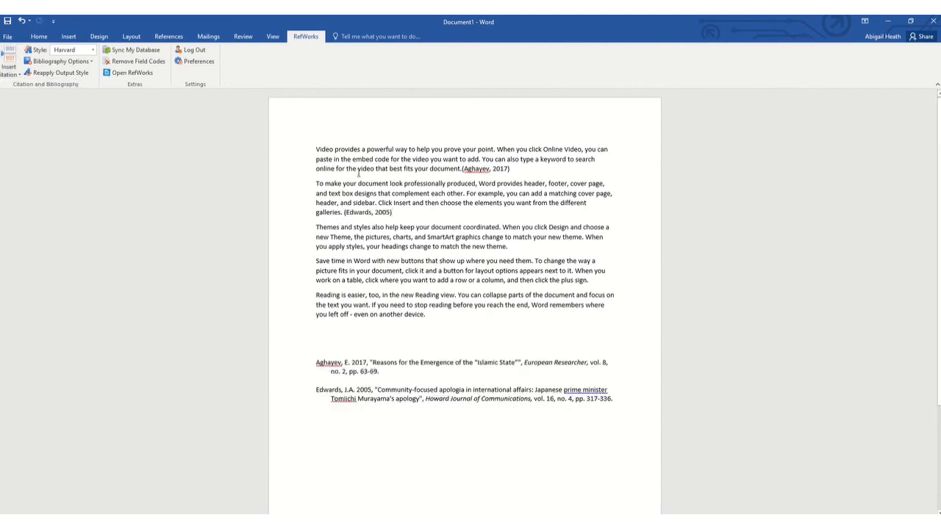
# - Insert the citation for the 2015 article at the end of the third paragraph, after "match the new theme."
pyautogui.click(513, 248)
pyautogui.click(13, 67)
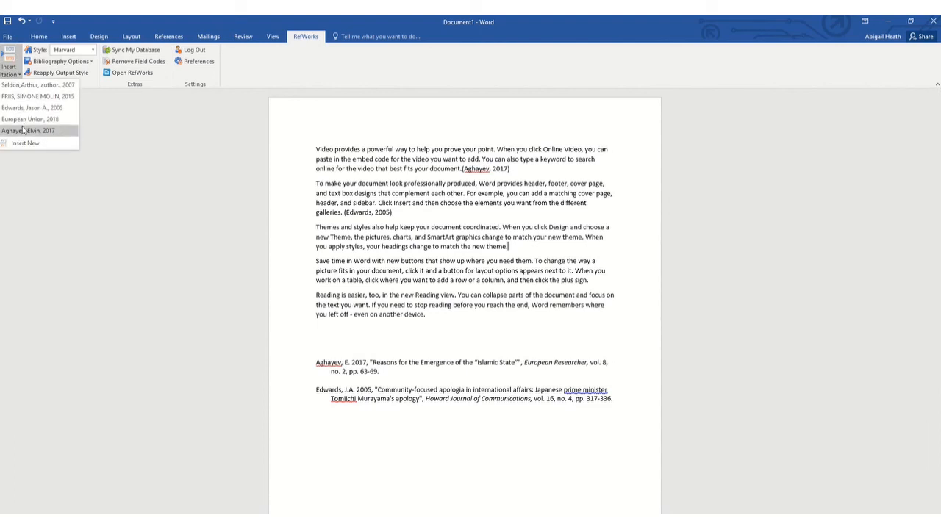
pyautogui.click(19, 96)
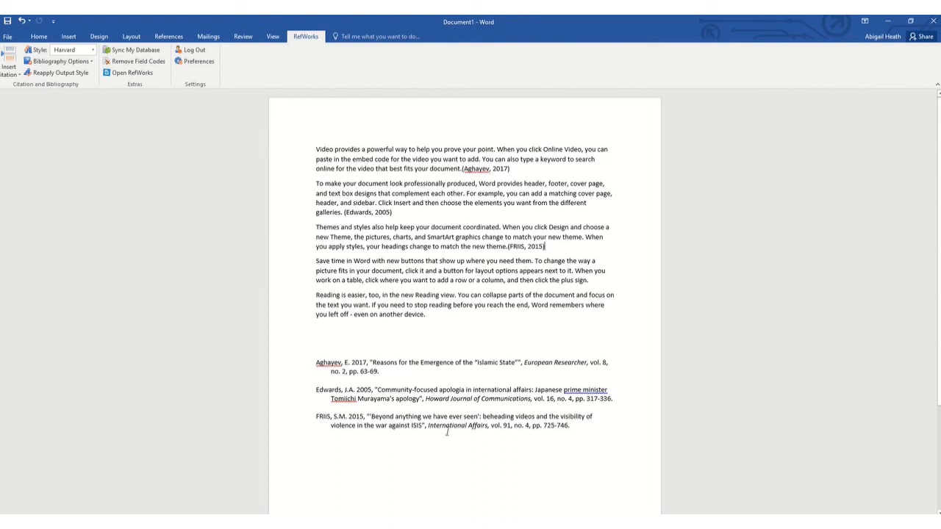
# - Place the cursor on the empty line below the bibliography and sync the RefWorks database again
pyautogui.click(363, 444)
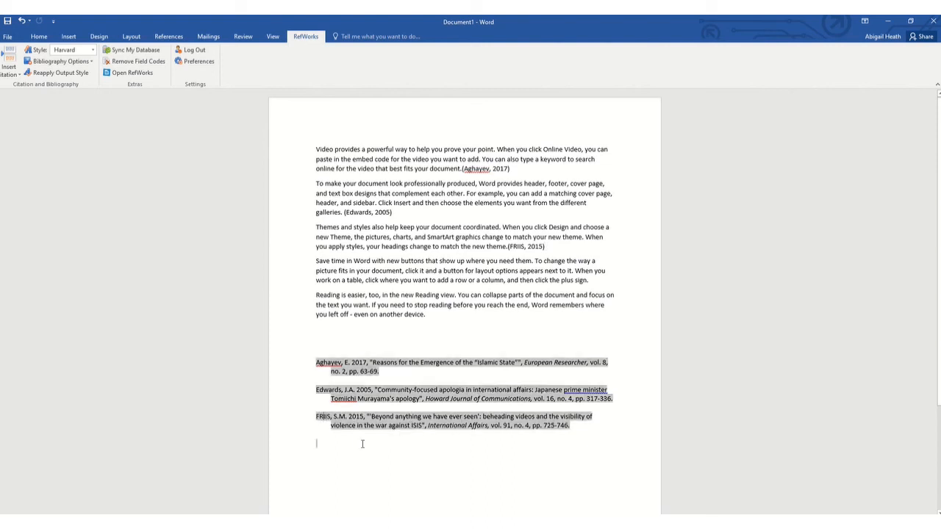
pyautogui.click(331, 443)
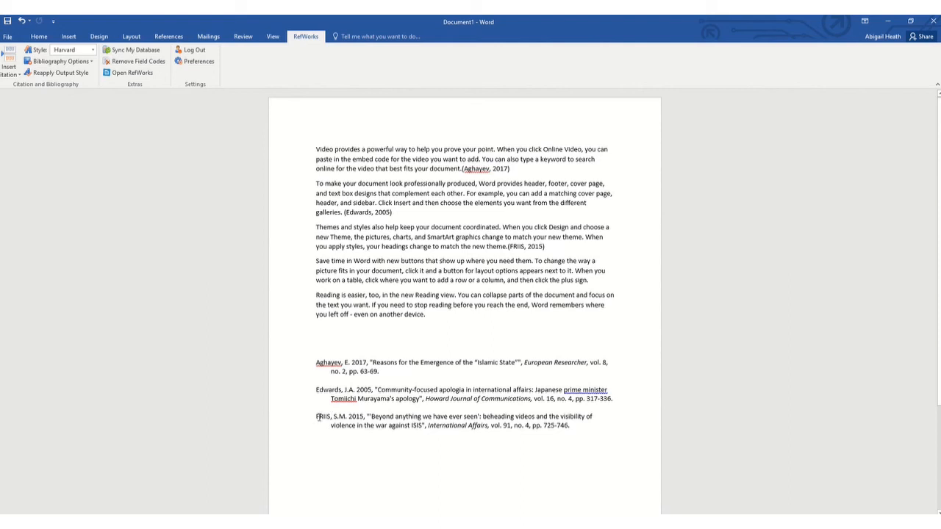
pyautogui.click(132, 50)
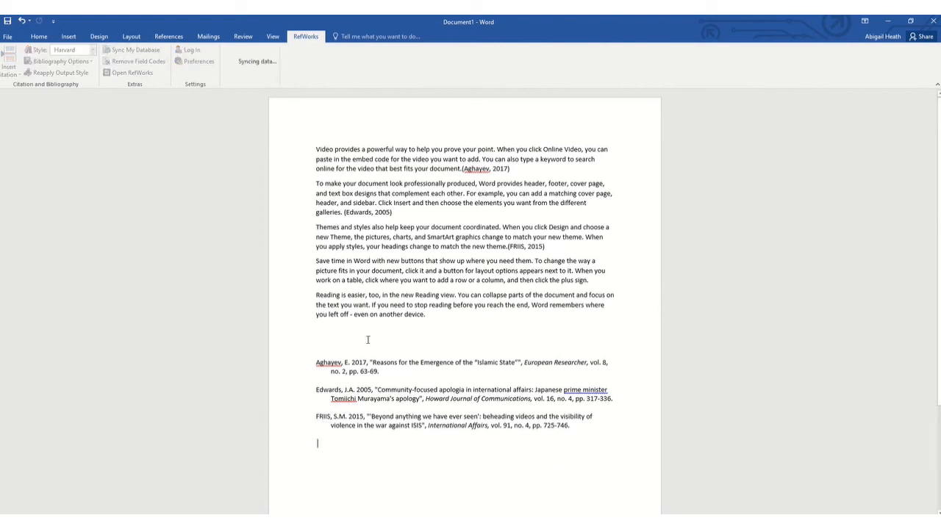